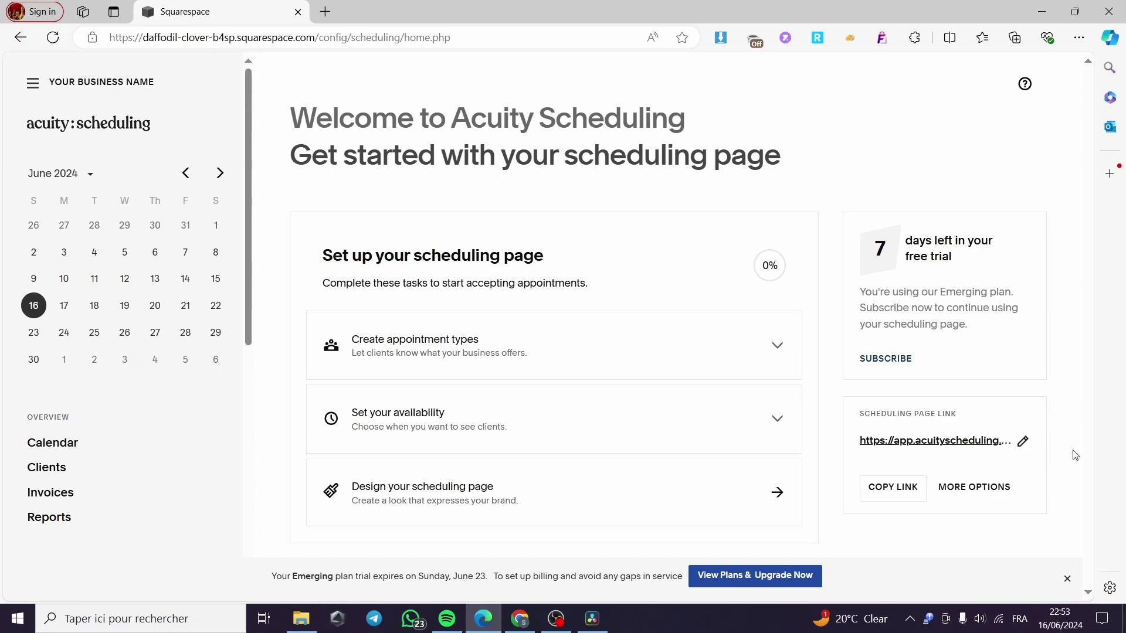
# Close the 'Emerging plan trial expires' banner at the bottom of the home page
pyautogui.click(1067, 578)
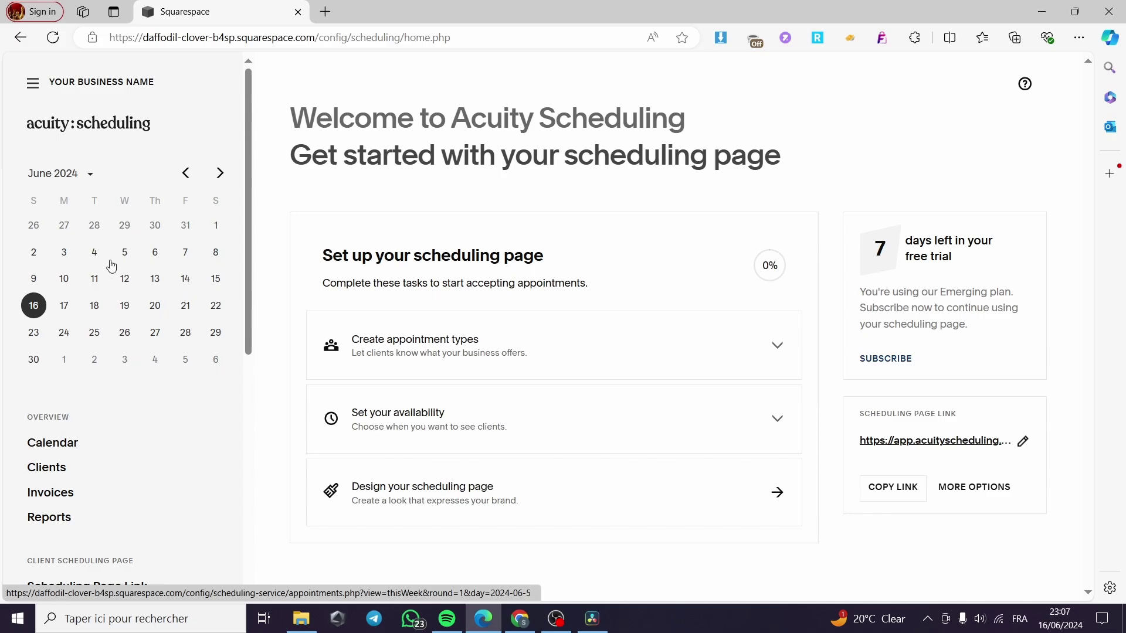
# Go to Payment Settings under Business Settings in the left sidebar
pyautogui.scroll(-1, 165, 296)
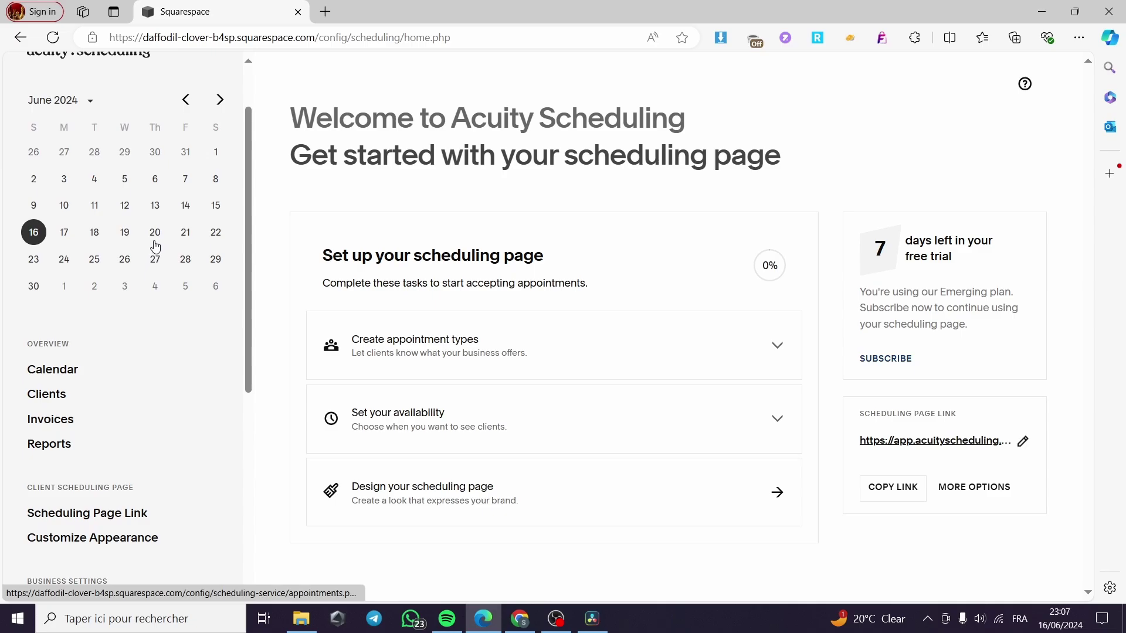
pyautogui.scroll(-4, 154, 245)
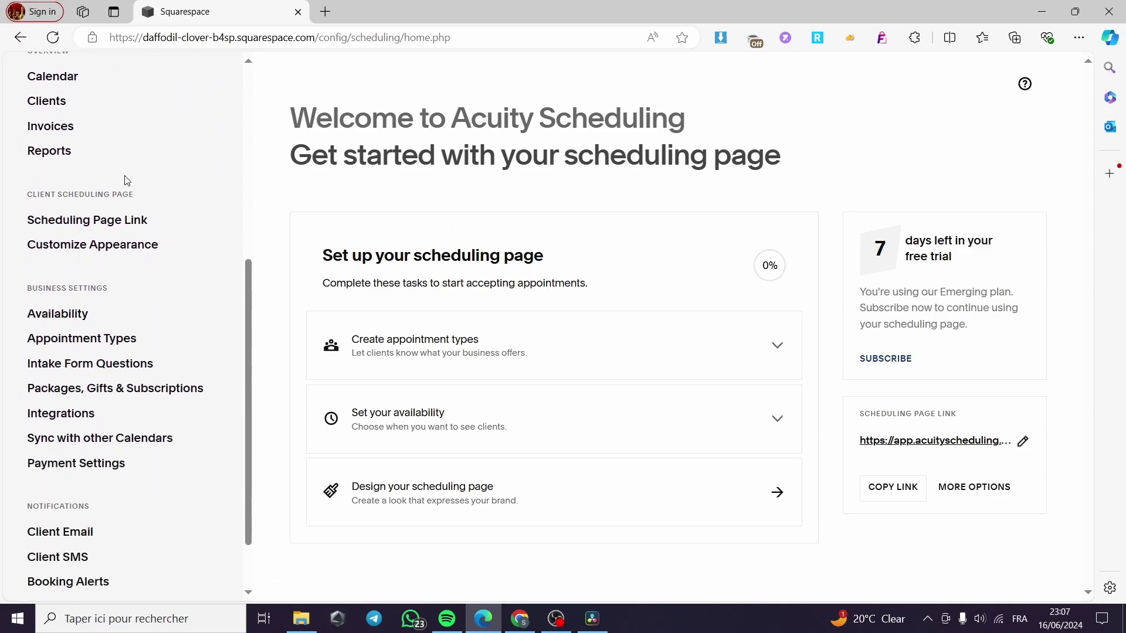
pyautogui.scroll(-1, 129, 181)
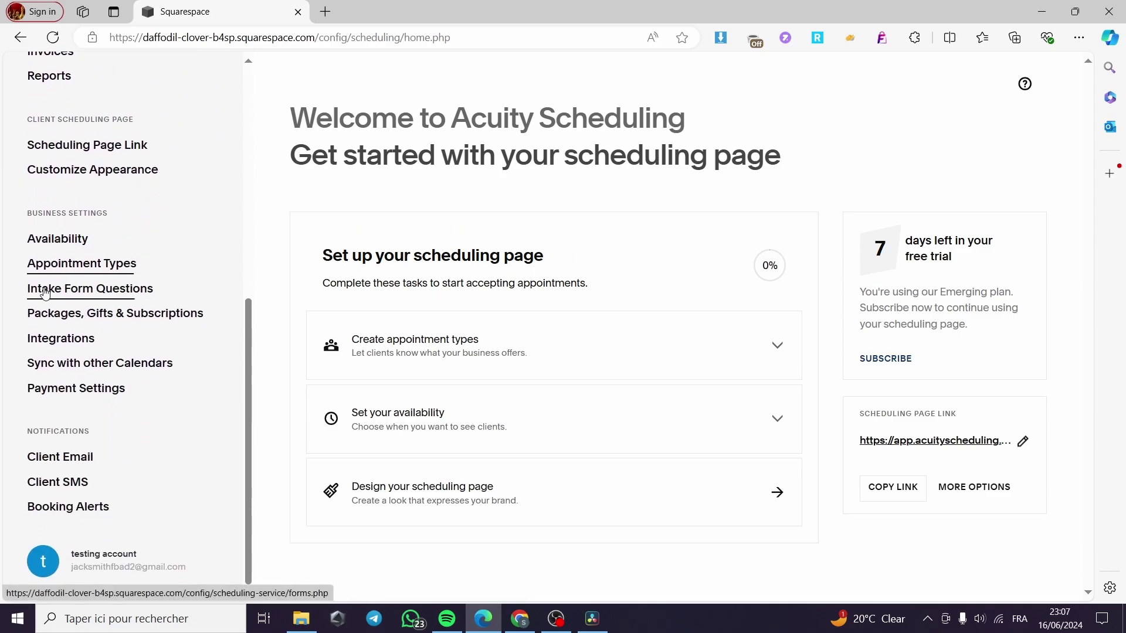
pyautogui.click(62, 397)
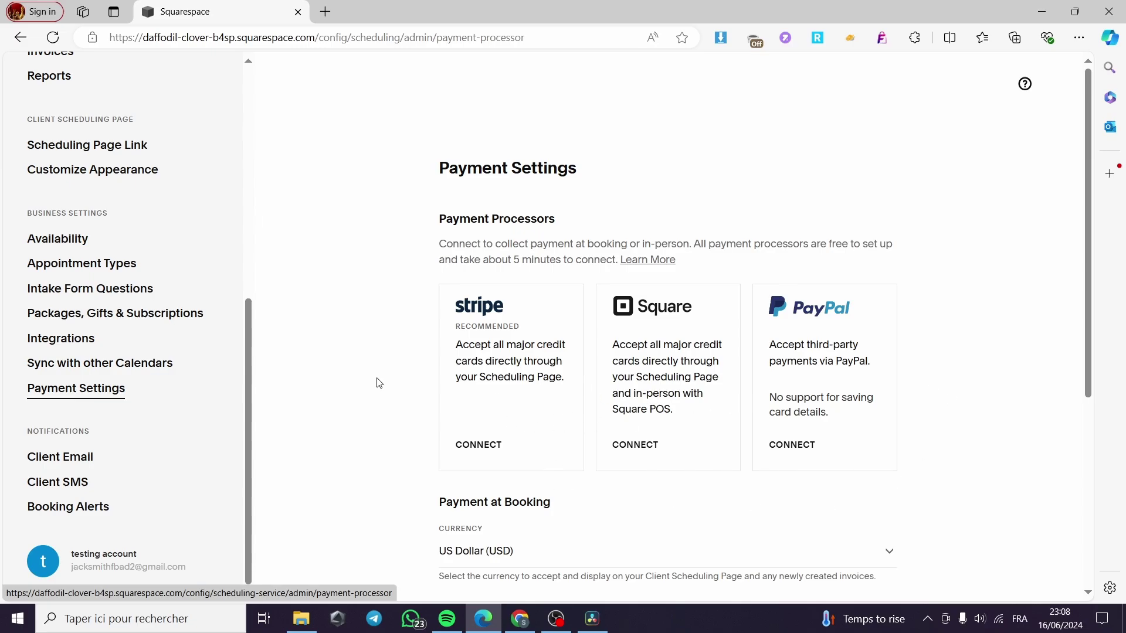
# Start the Stripe connection and fill the Email address field with the saved account e-mail
pyautogui.click(488, 452)
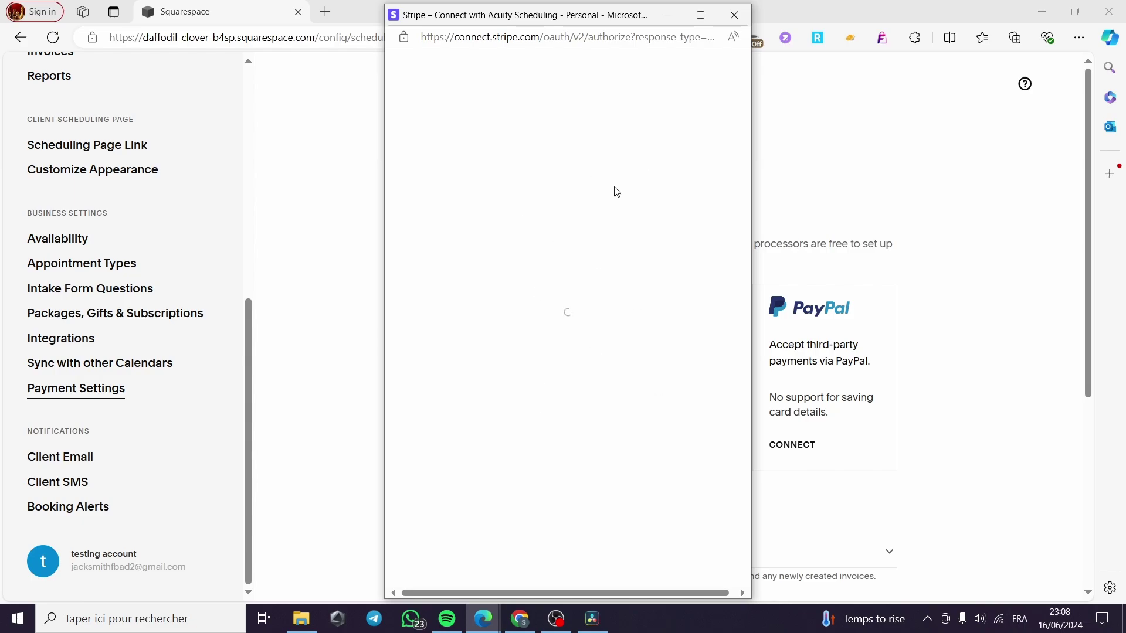
pyautogui.scroll(2, 162, 259)
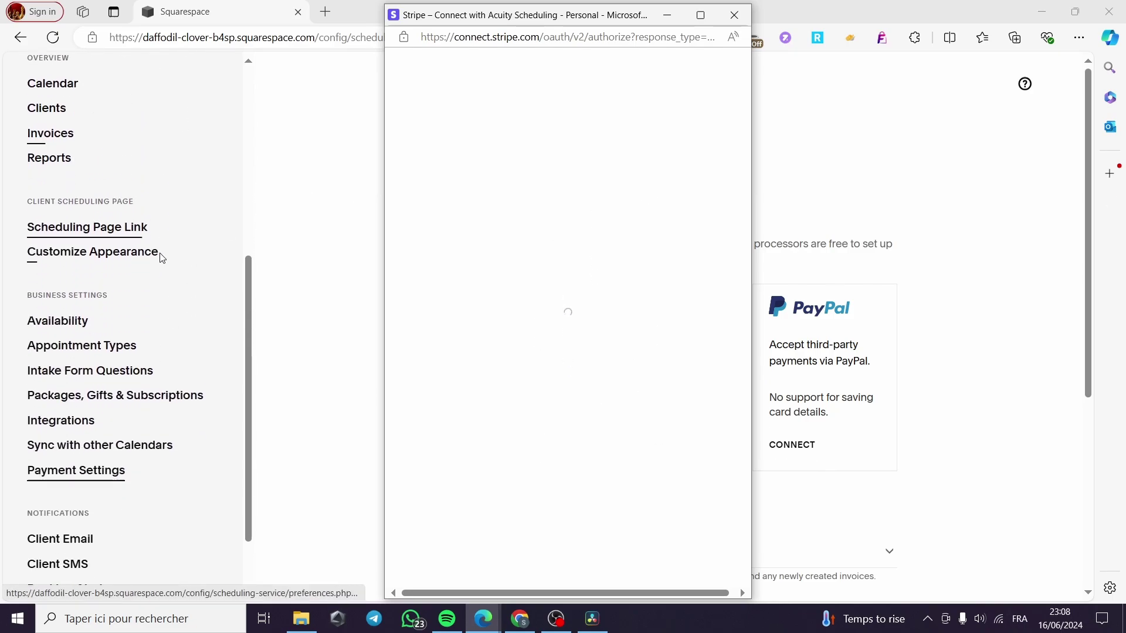
pyautogui.scroll(-2, 161, 259)
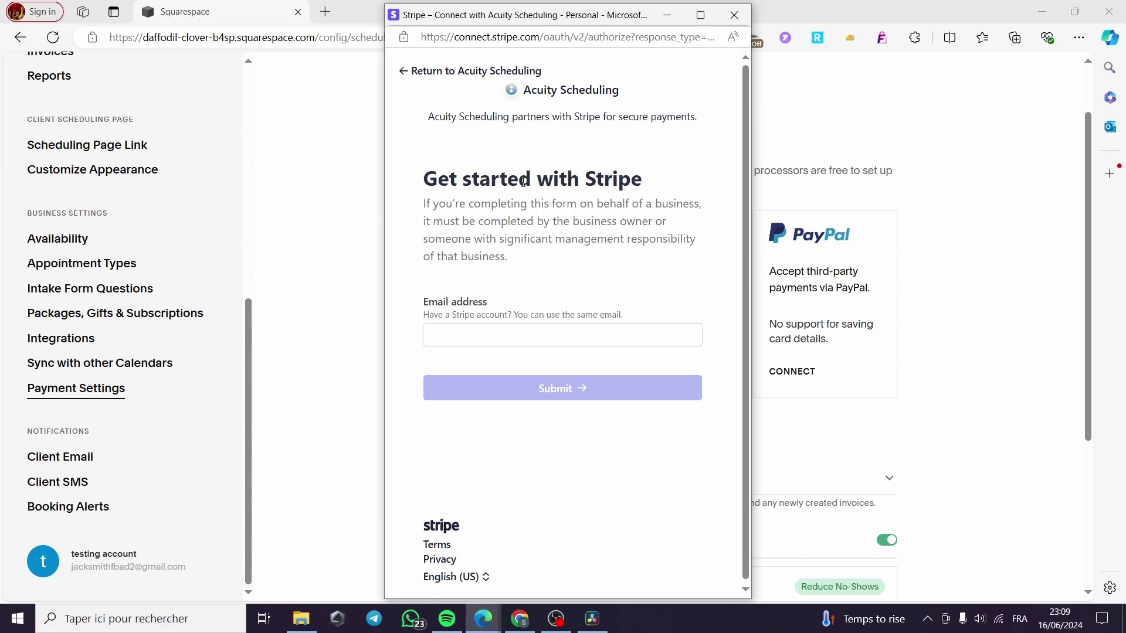
pyautogui.click(513, 332)
pyautogui.click(505, 384)
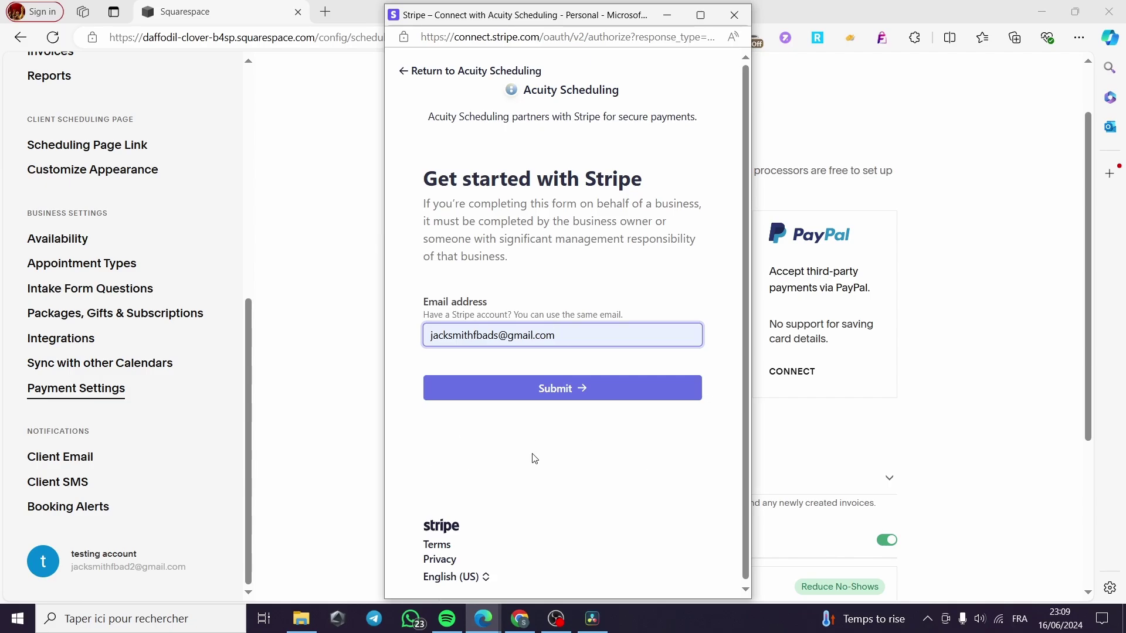
# Submit the e-mail, then sign in to Stripe with the account password
pyautogui.click(584, 392)
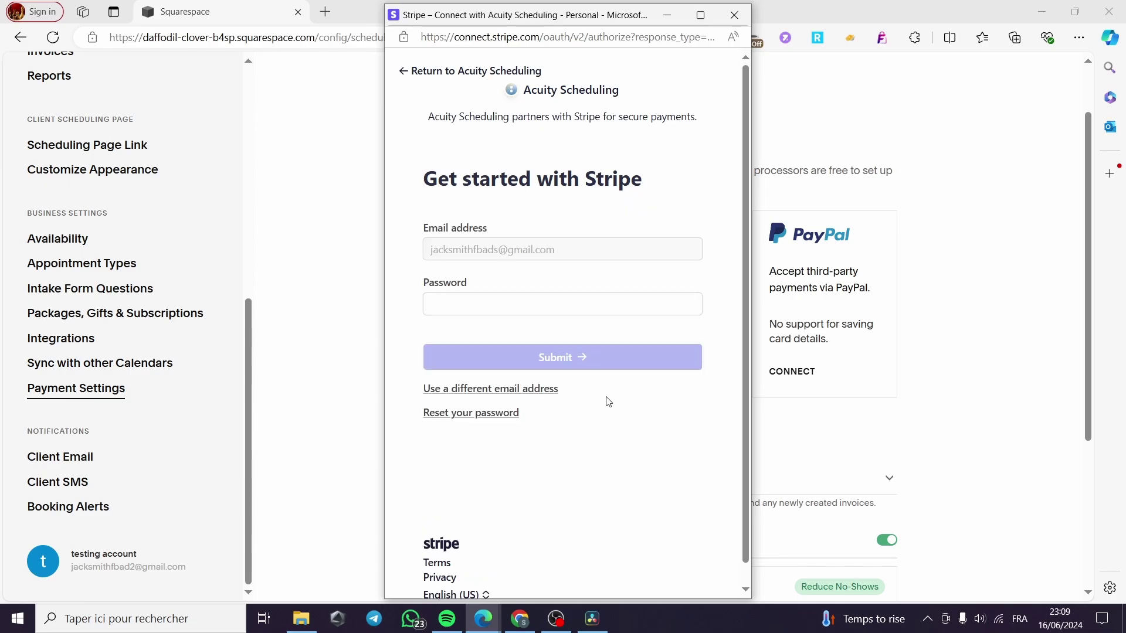
pyautogui.click(544, 308)
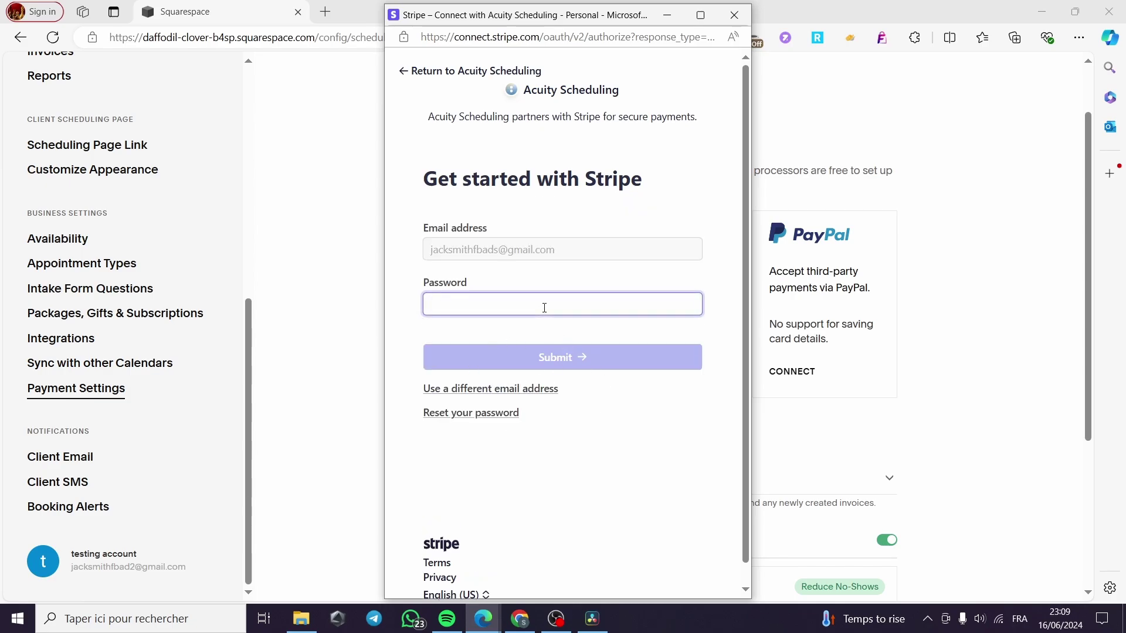
pyautogui.write('••')
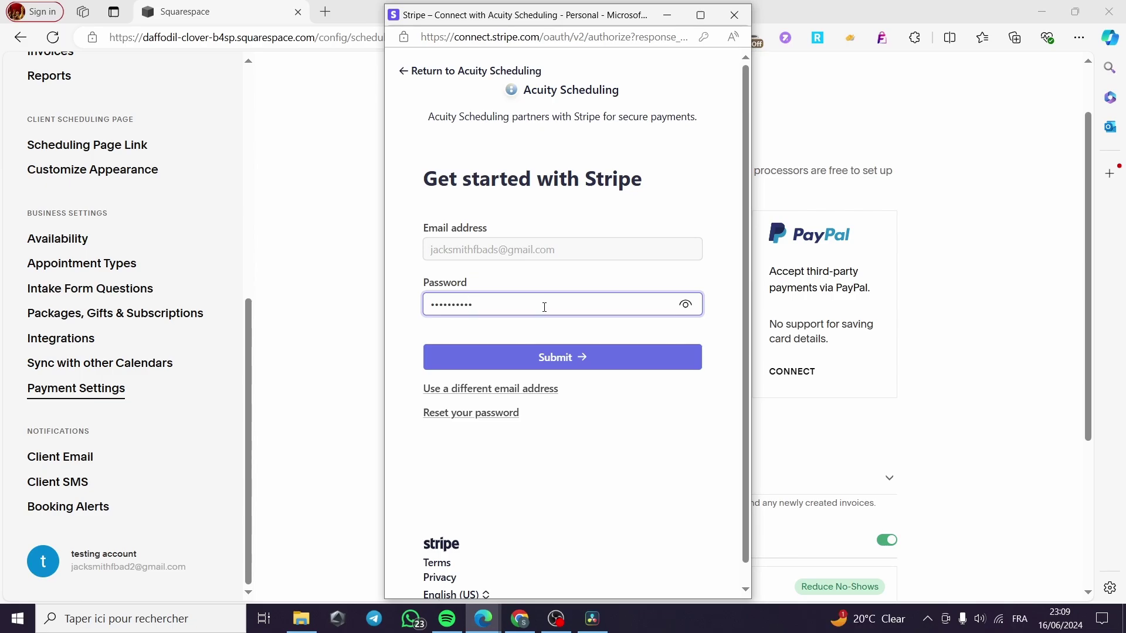
pyautogui.click(463, 359)
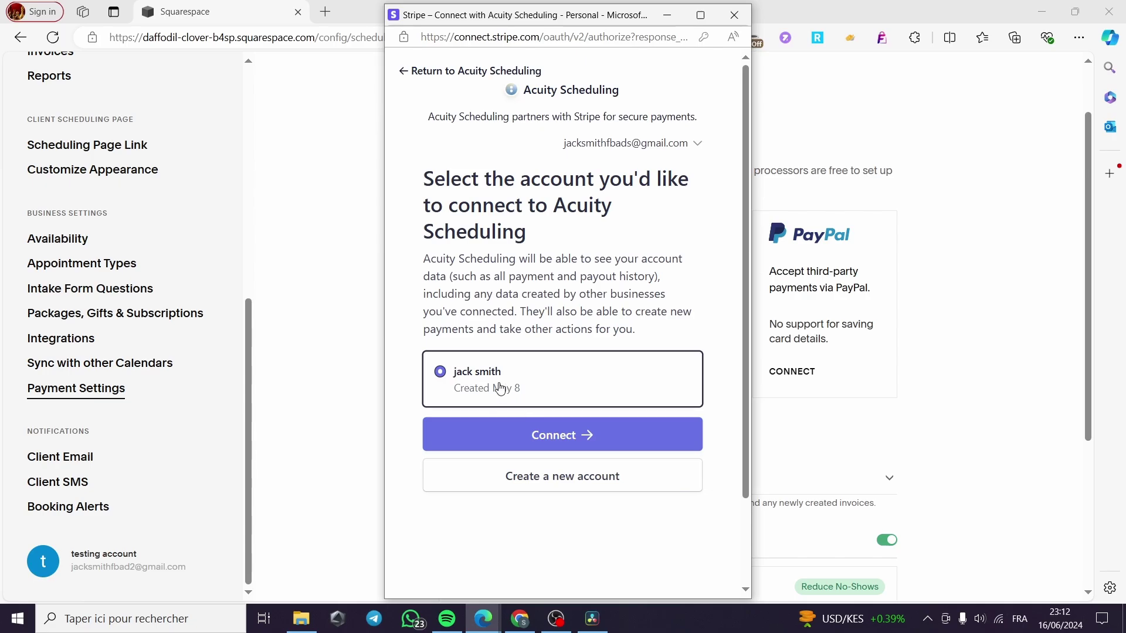
# Connect the existing Stripe account, look over the personal-details form, then close the Stripe window
pyautogui.click(578, 441)
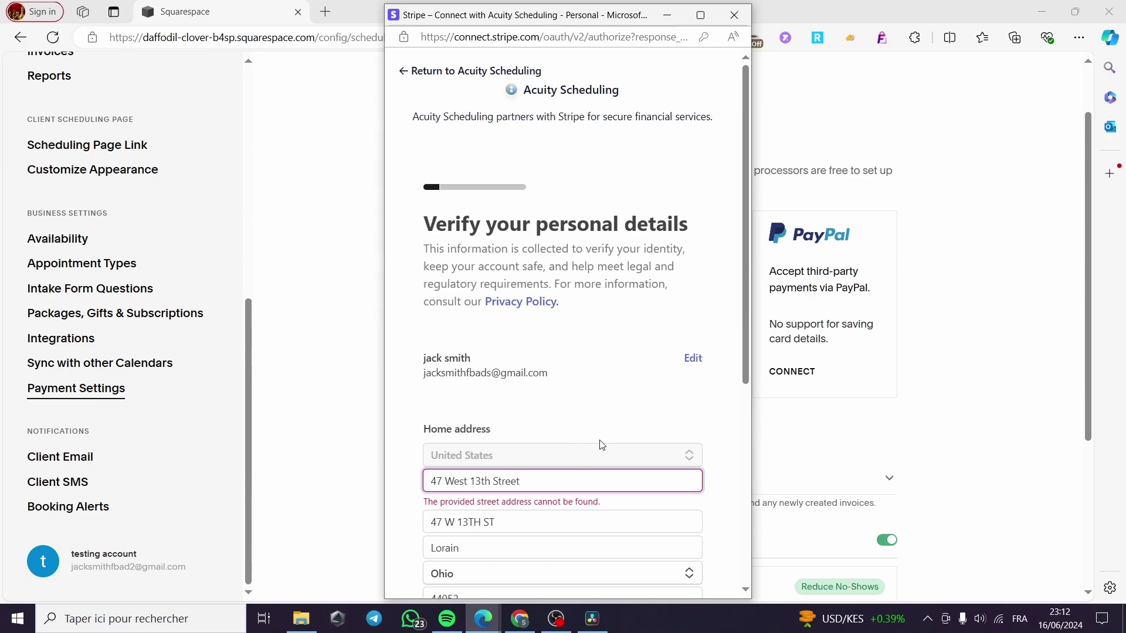
pyautogui.scroll(-5, 598, 444)
pyautogui.scroll(1, 551, 397)
pyautogui.scroll(4, 528, 328)
pyautogui.scroll(-1, 604, 472)
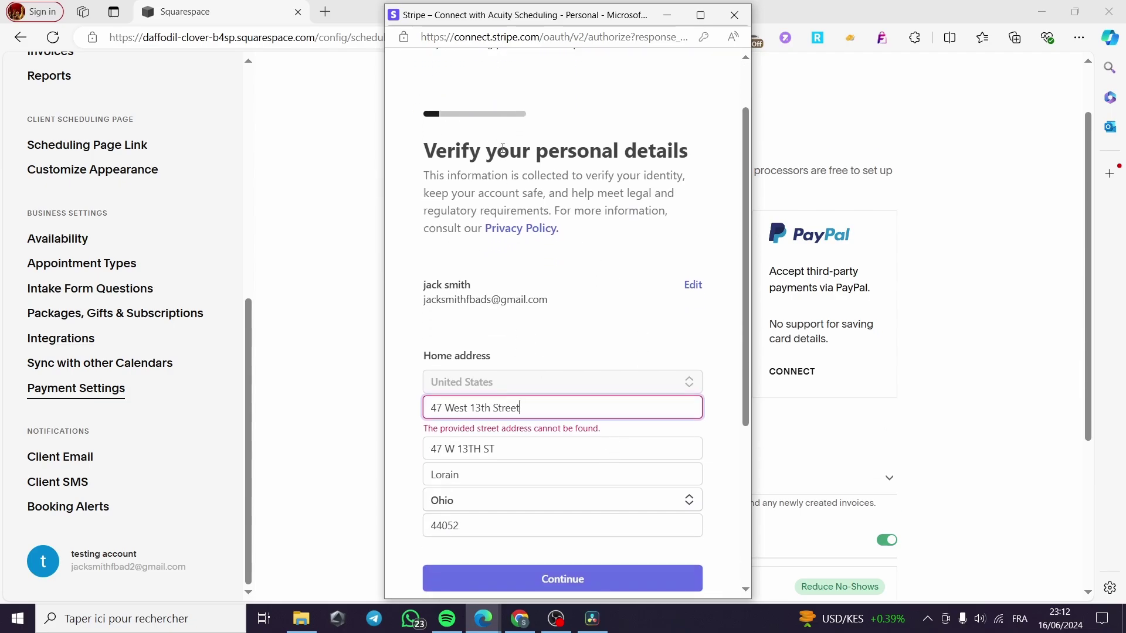
pyautogui.scroll(1, 497, 187)
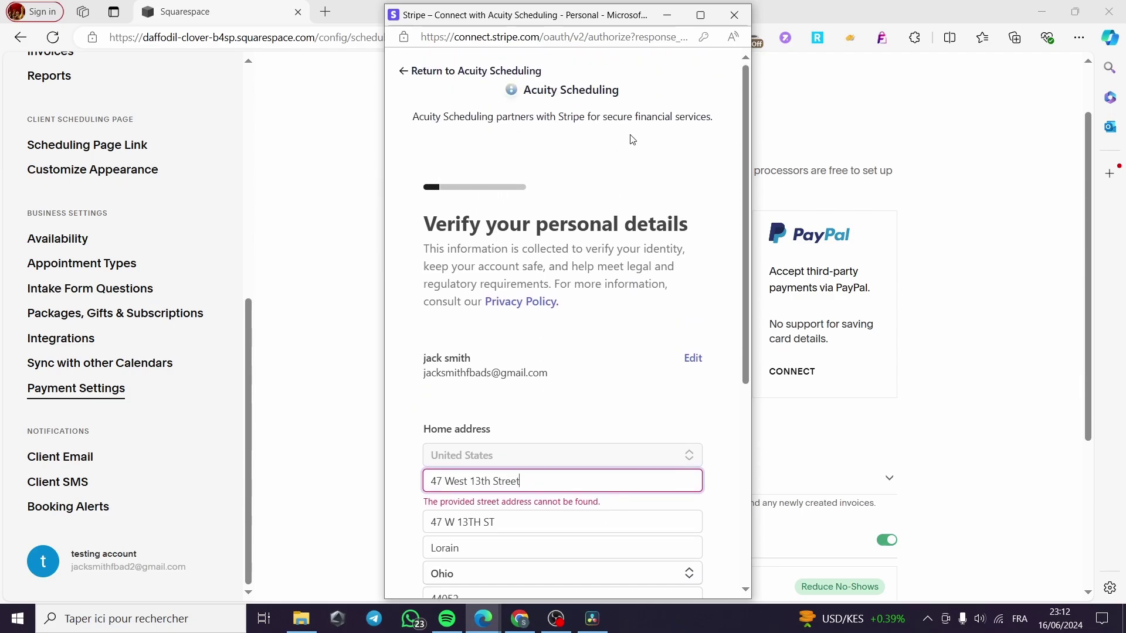
pyautogui.click(733, 14)
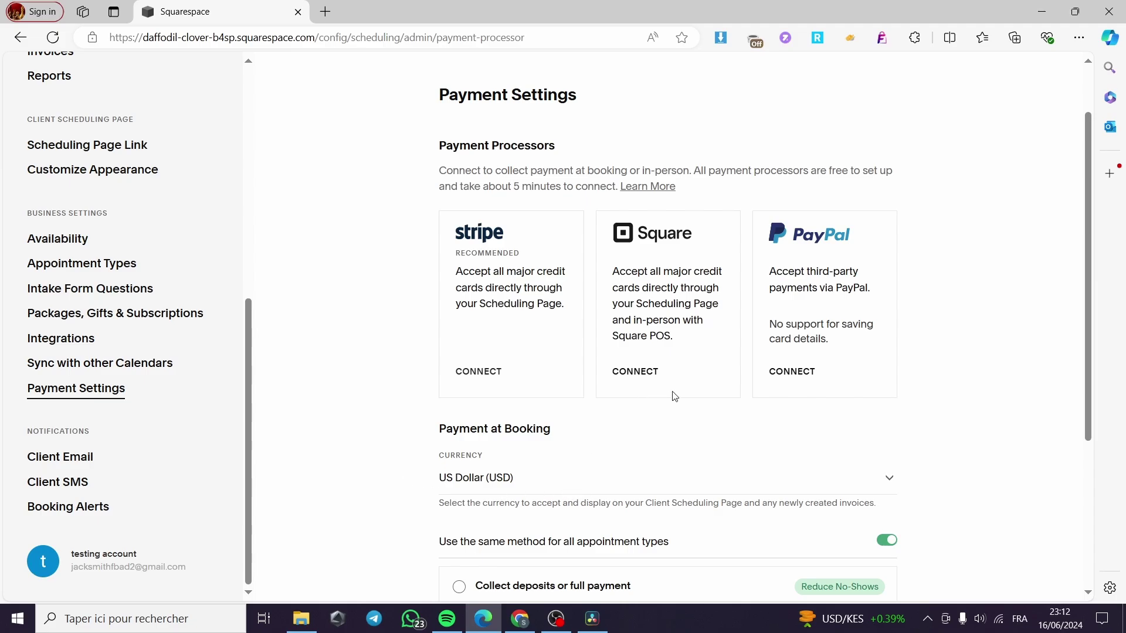
# Start the Square connection and sign in with the saved e-mail and account password
pyautogui.click(636, 376)
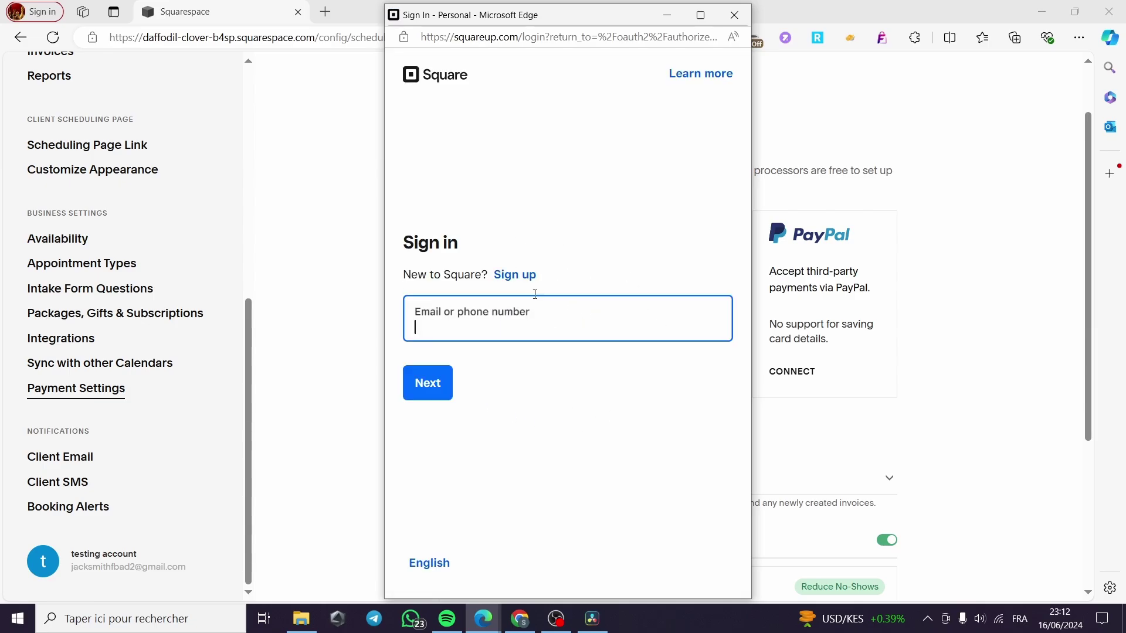
pyautogui.click(474, 336)
pyautogui.click(478, 372)
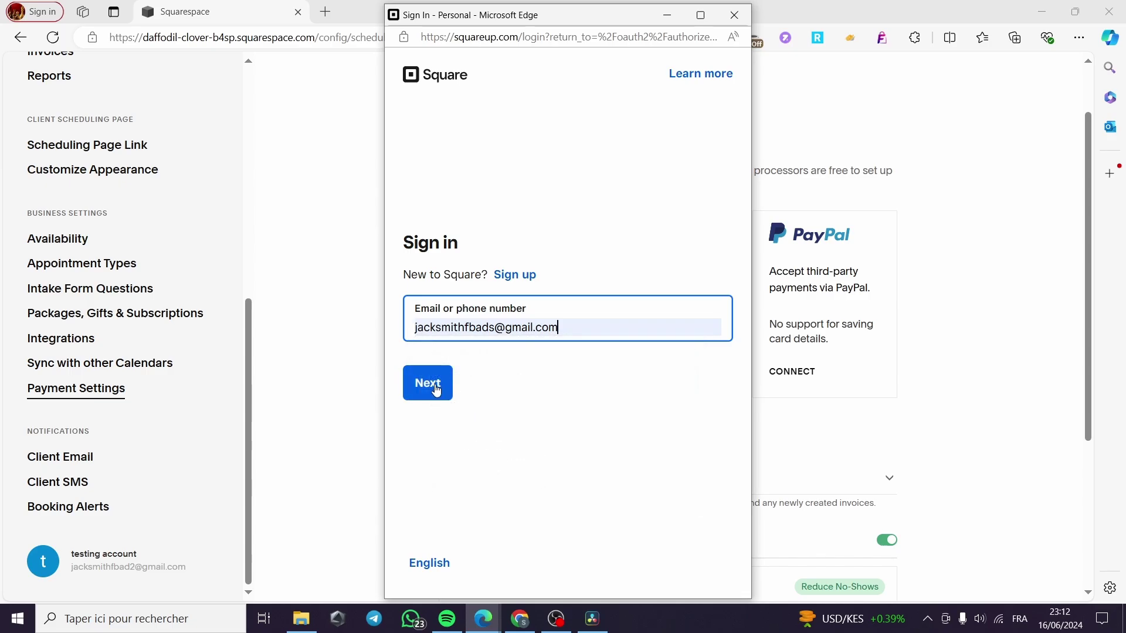
pyautogui.click(427, 383)
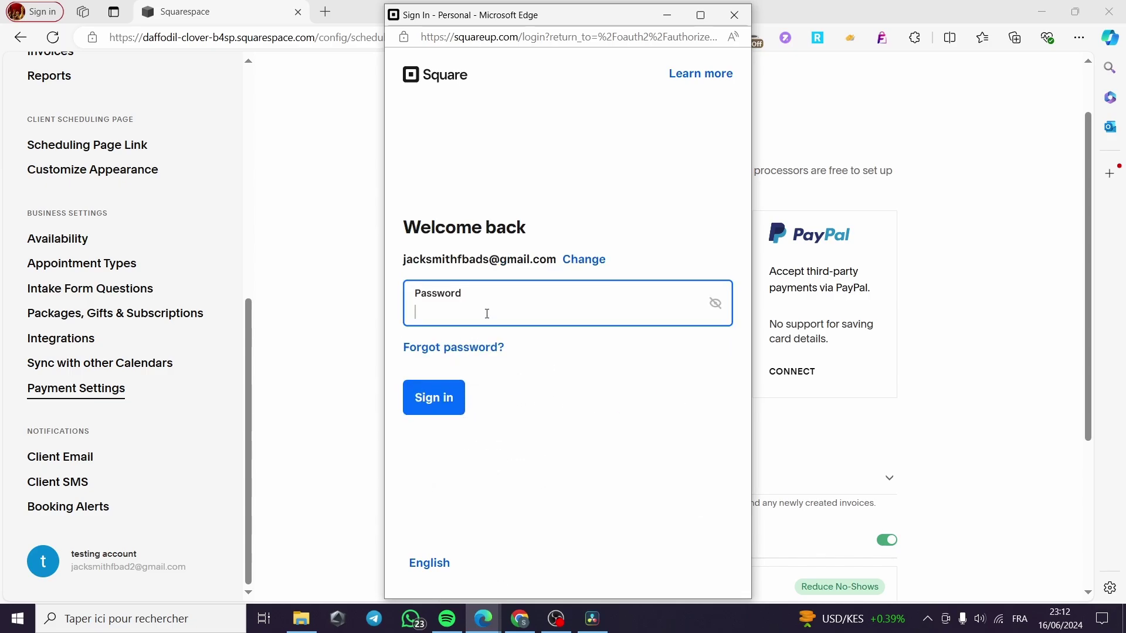
pyautogui.write('••')
pyautogui.press('Return')
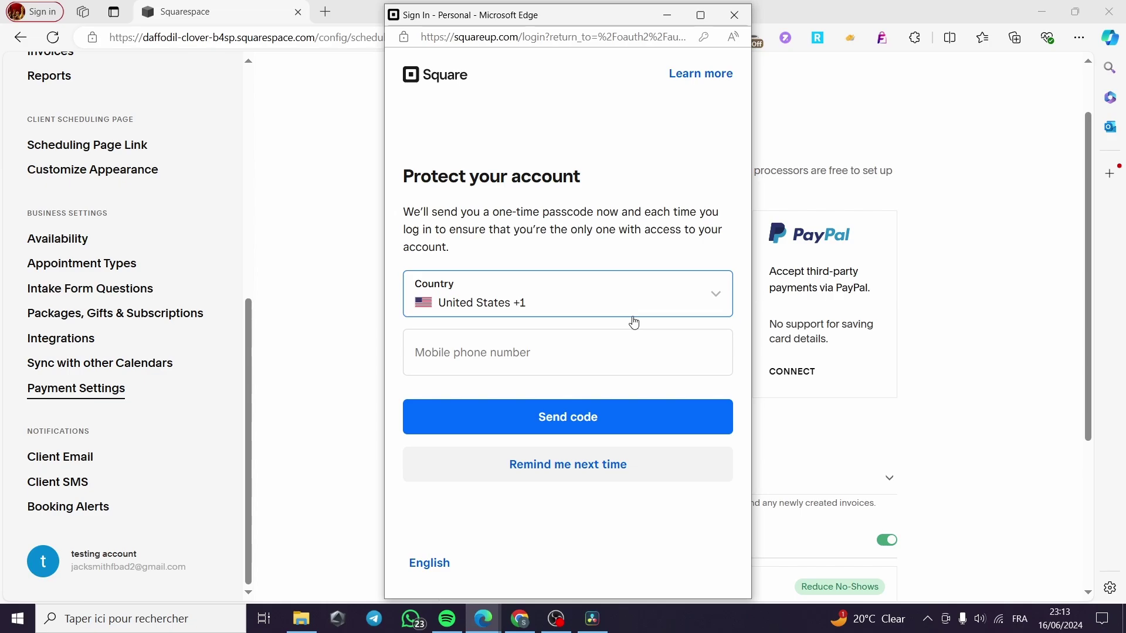
# Skip the mobile-number security prompt and allow Acuity Scheduling access to the Square account
pyautogui.click(549, 478)
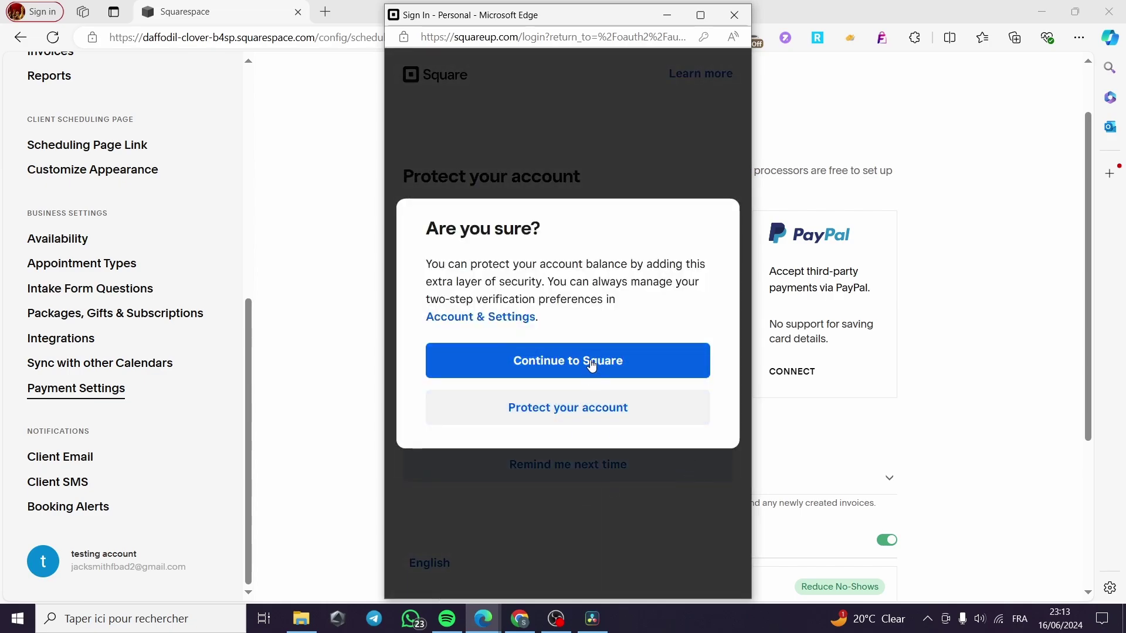
pyautogui.click(633, 365)
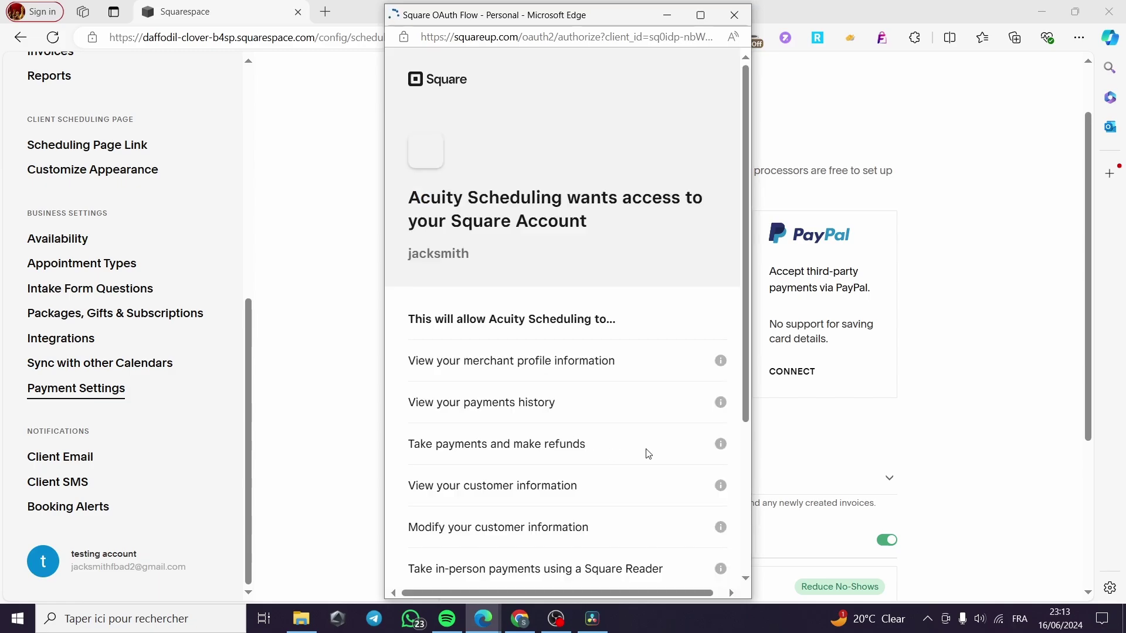
pyautogui.scroll(-3, 635, 270)
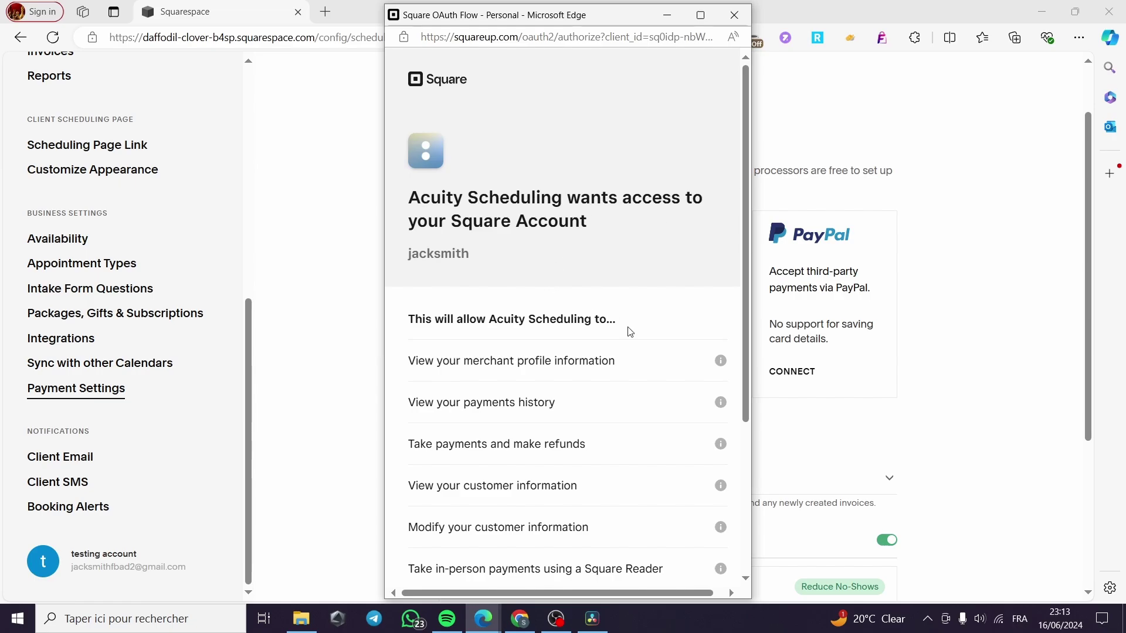
pyautogui.scroll(-1, 630, 332)
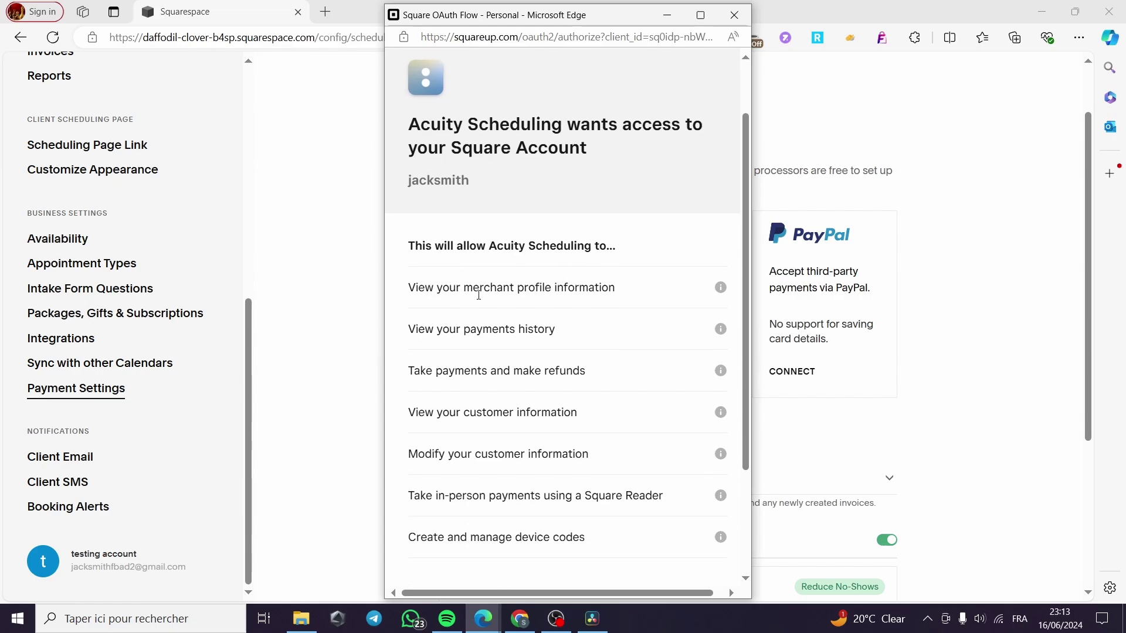
pyautogui.scroll(-1, 583, 295)
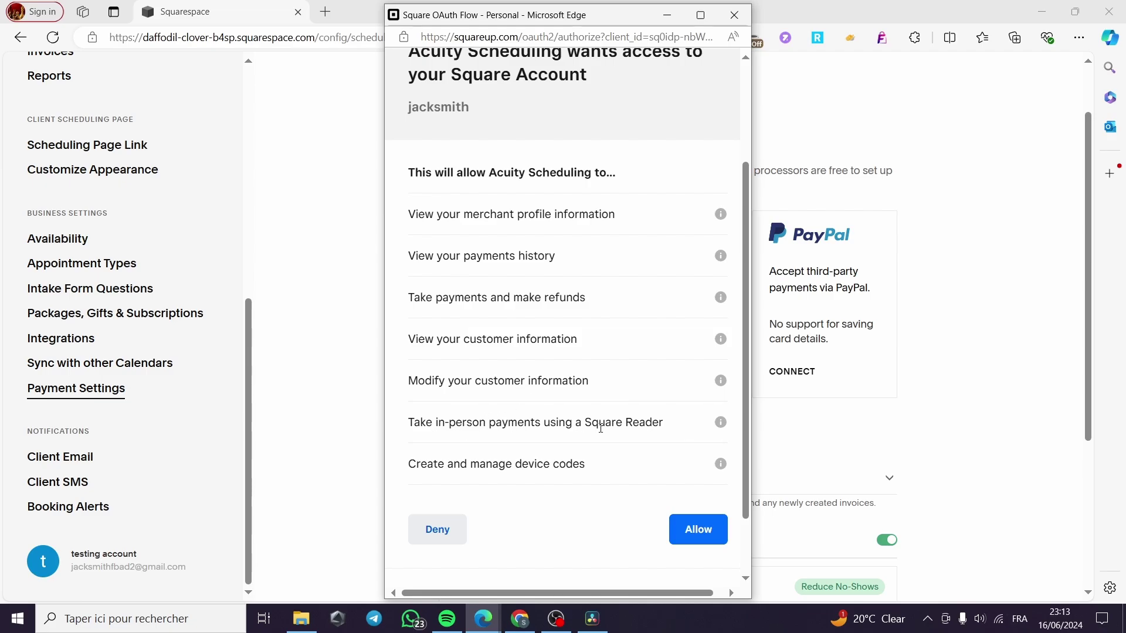
pyautogui.scroll(-1, 578, 467)
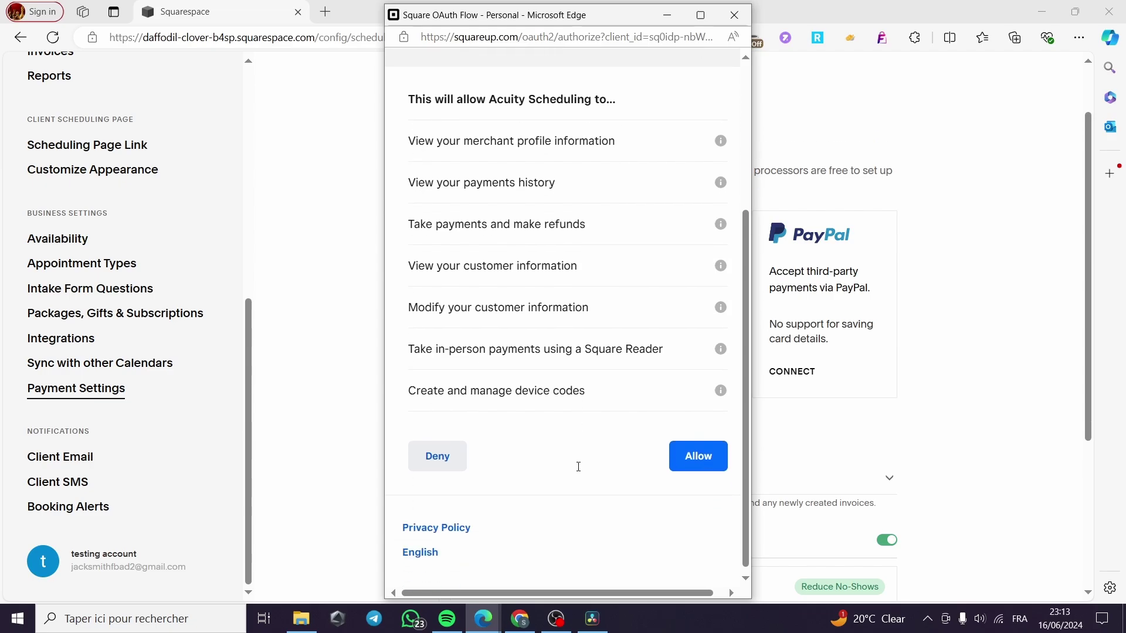
pyautogui.click(695, 465)
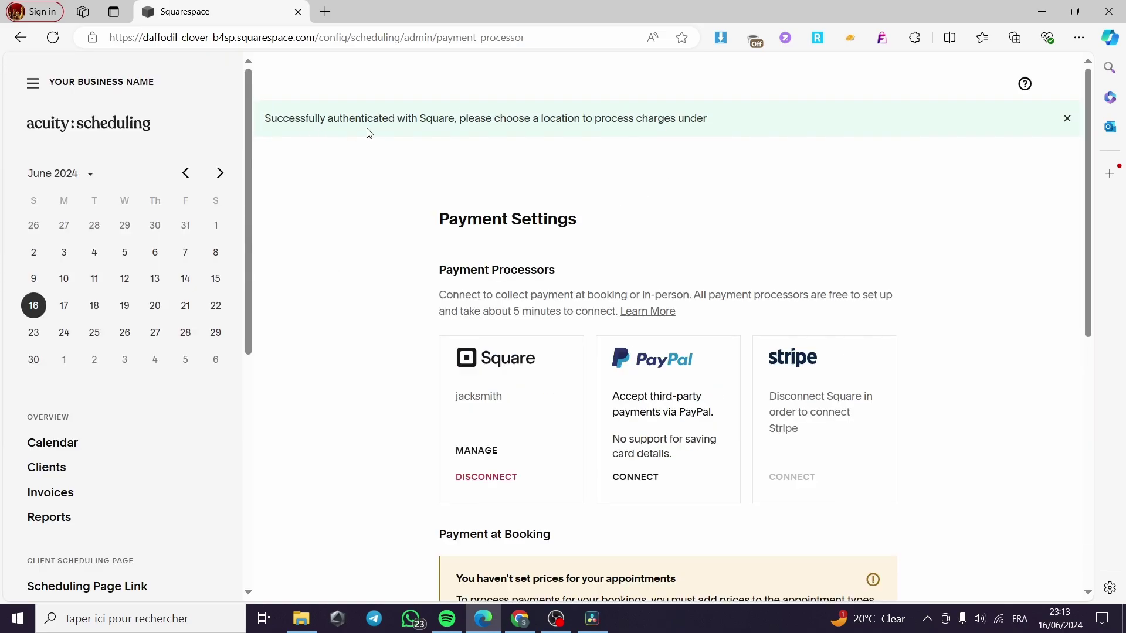
# Scroll down the Payment Settings page to the PayPal card
pyautogui.scroll(-3, 647, 243)
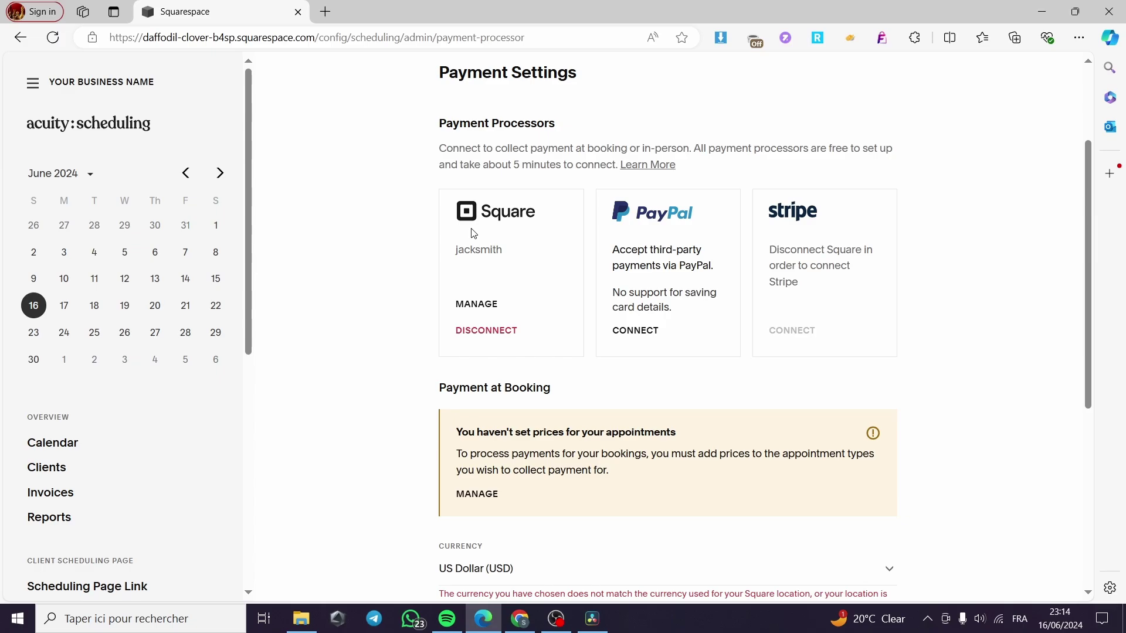
# Connect PayPal by entering the saved account e-mail address in its form
pyautogui.click(636, 331)
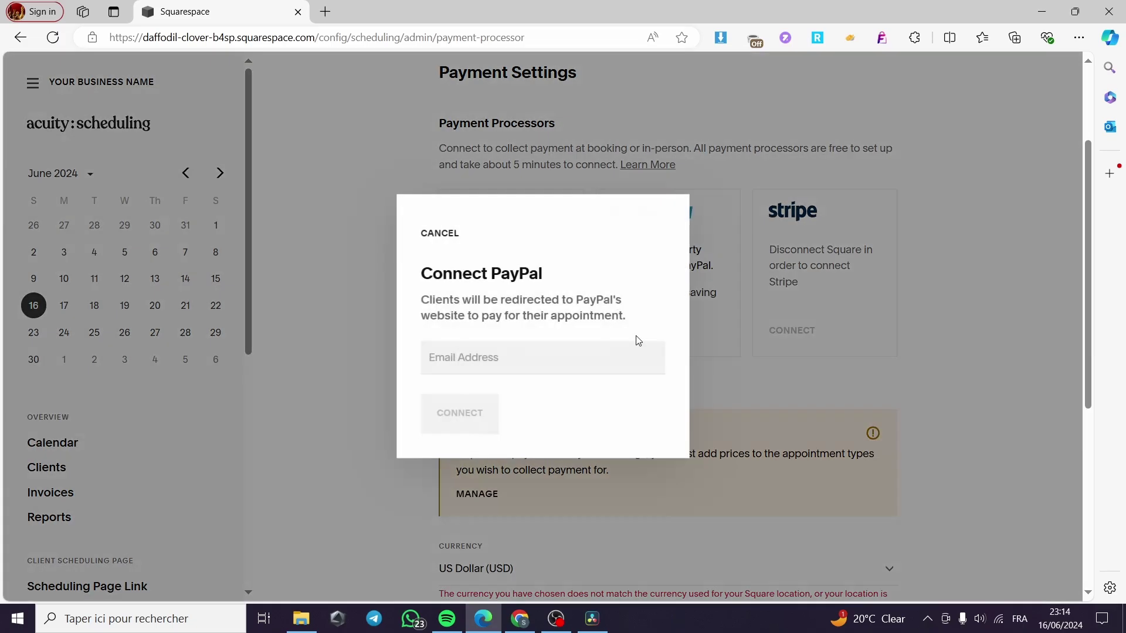
pyautogui.click(550, 346)
pyautogui.click(494, 405)
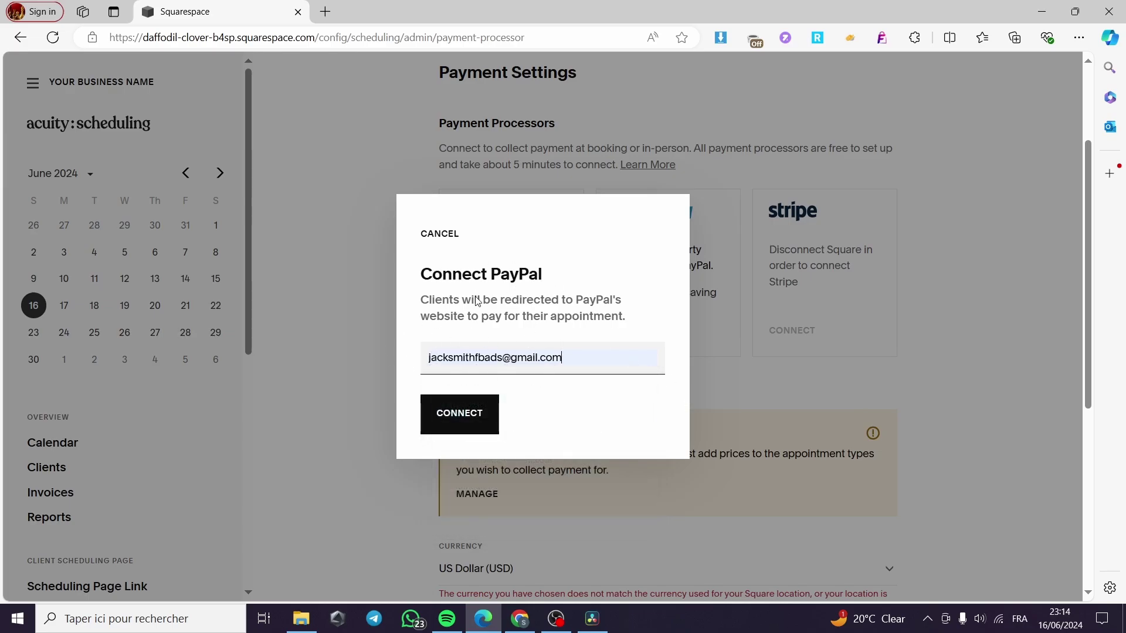
pyautogui.click(471, 412)
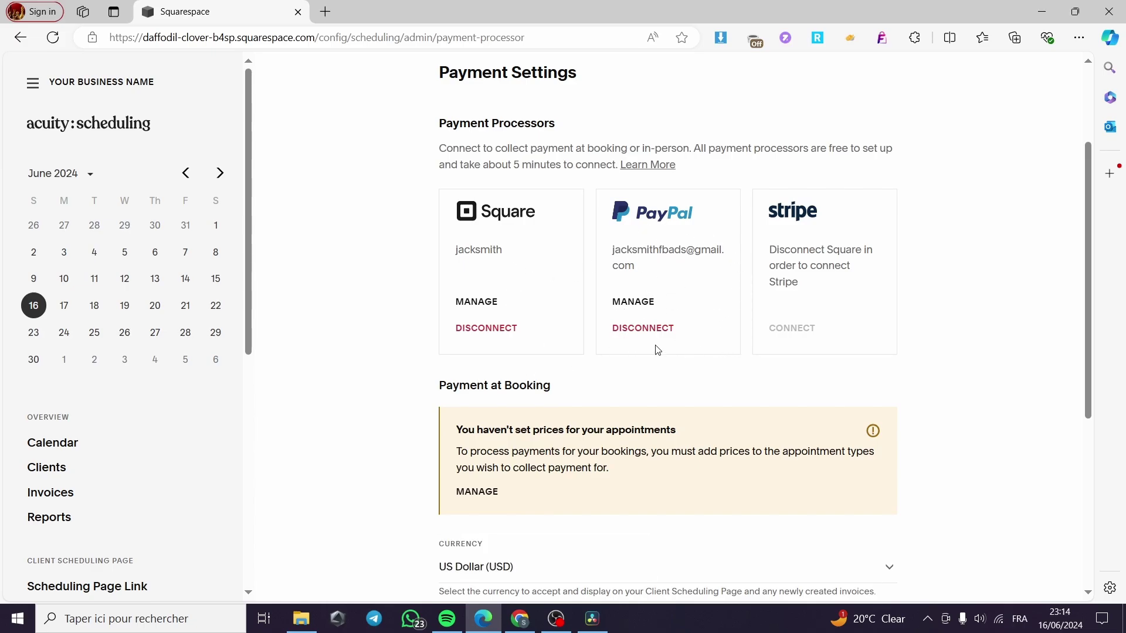
# Disconnect PayPal from its card and confirm the disconnection in the dialog
pyautogui.scroll(-4, 900, 385)
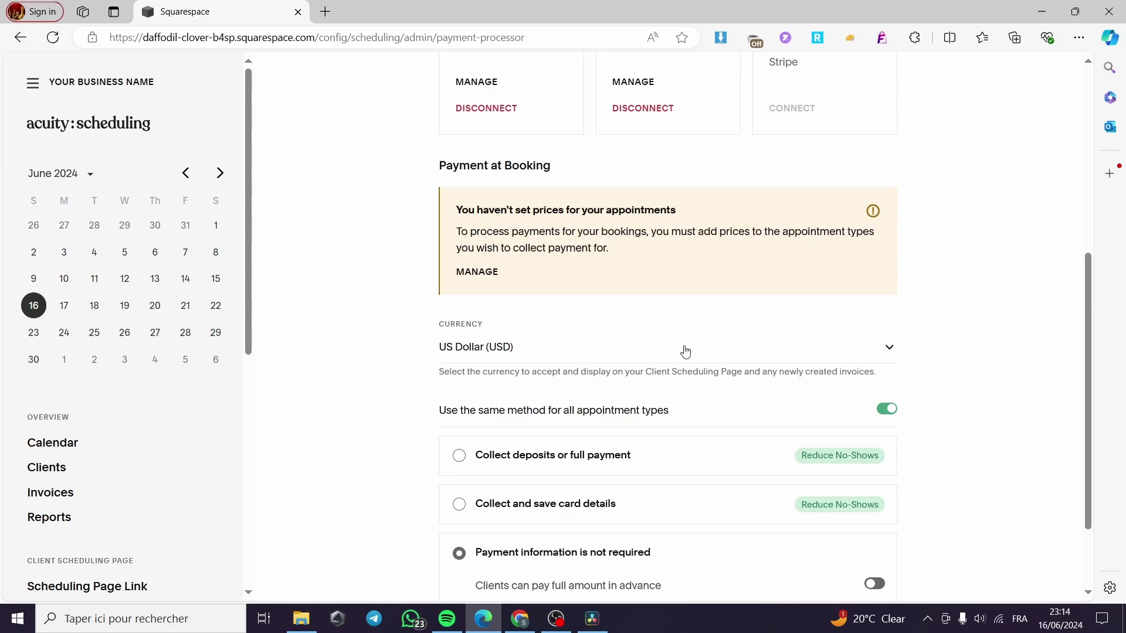
pyautogui.click(667, 109)
pyautogui.click(622, 375)
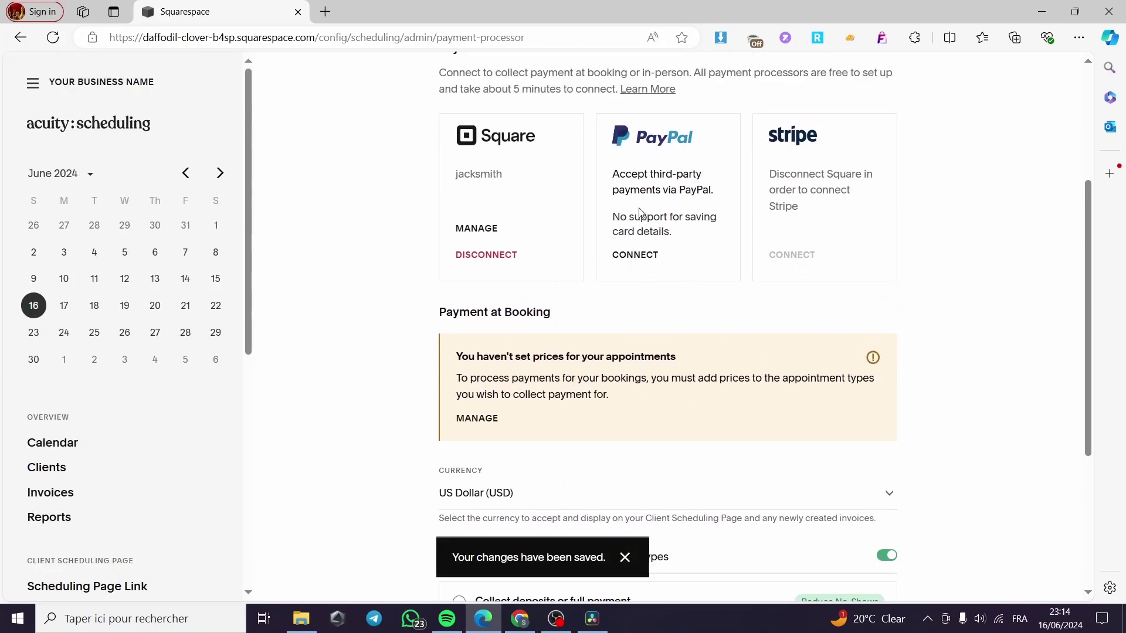
pyautogui.scroll(-4, 719, 350)
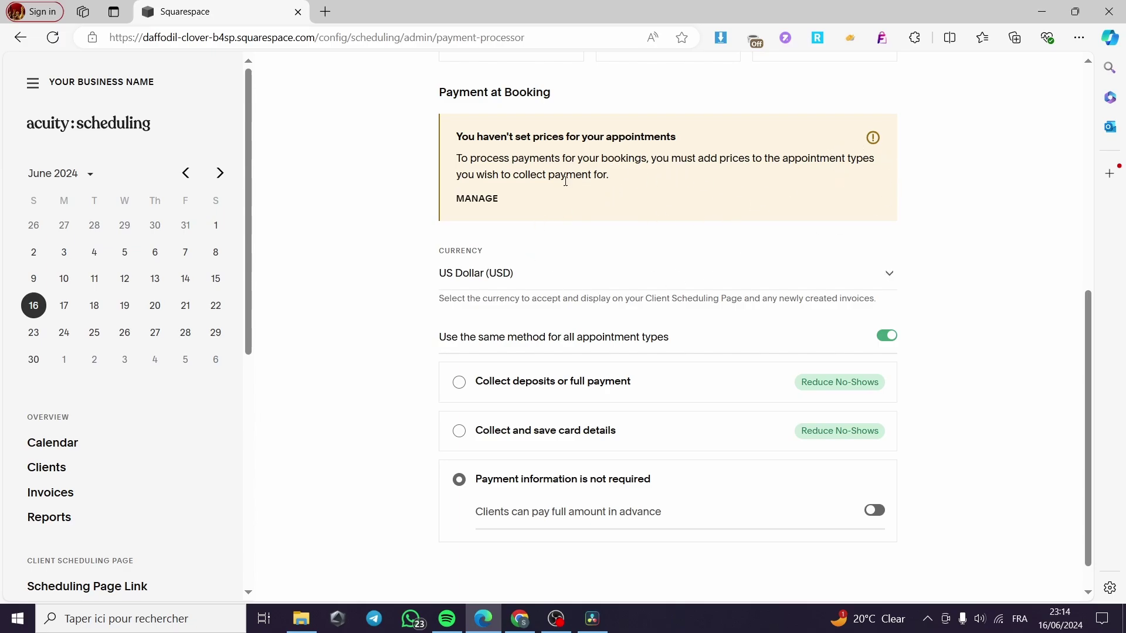
pyautogui.scroll(-1, 733, 306)
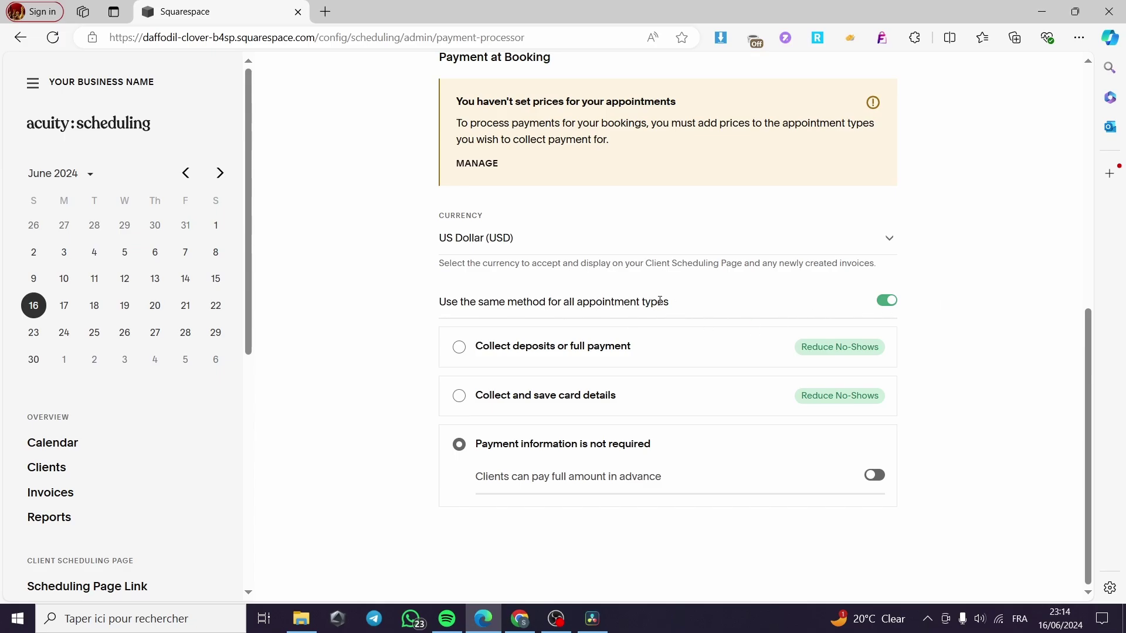
pyautogui.click(888, 302)
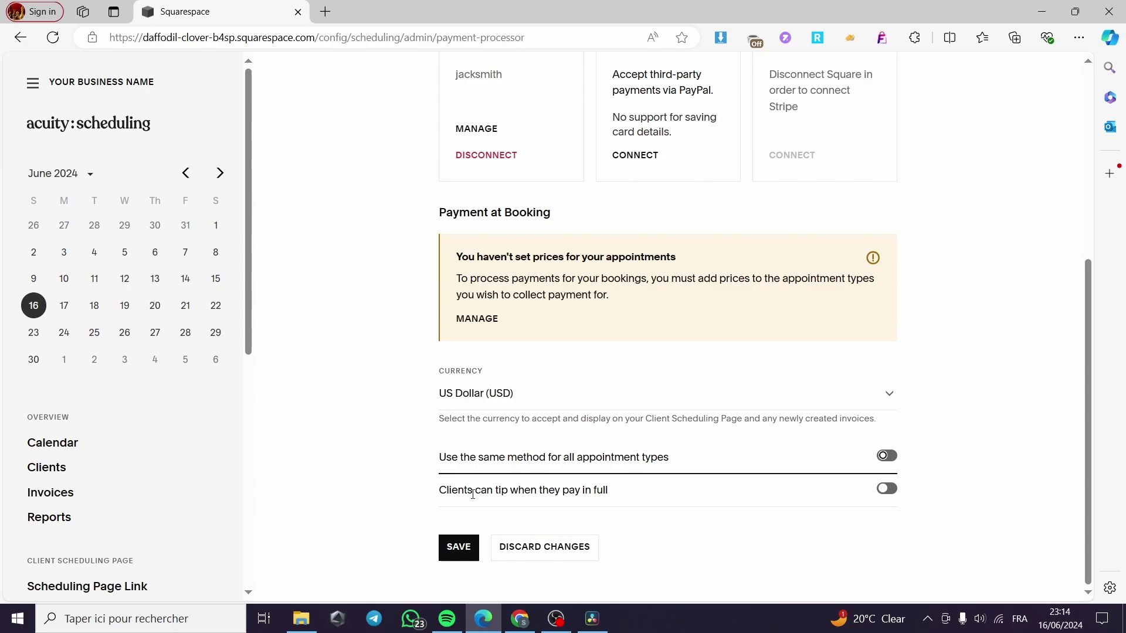
pyautogui.click(886, 489)
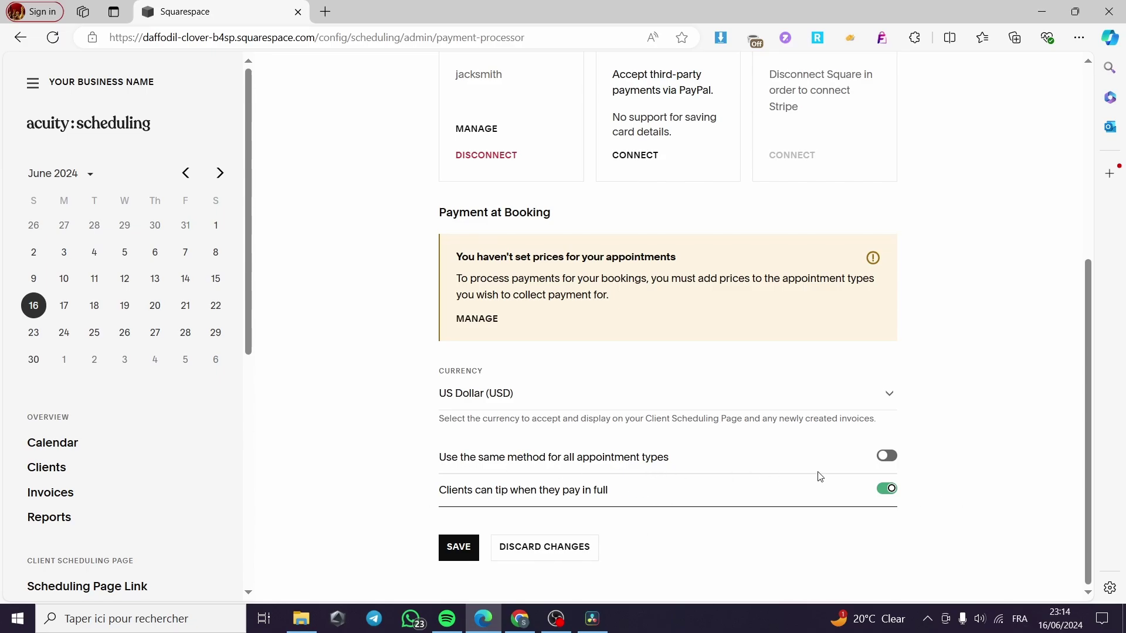
pyautogui.click(884, 458)
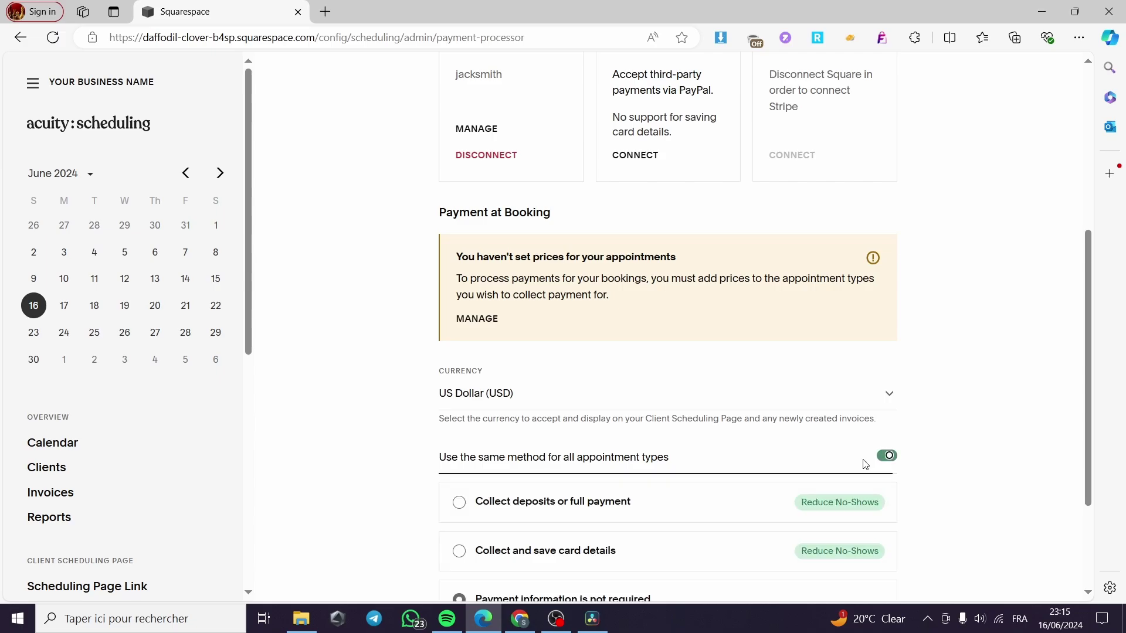
pyautogui.scroll(-3, 703, 481)
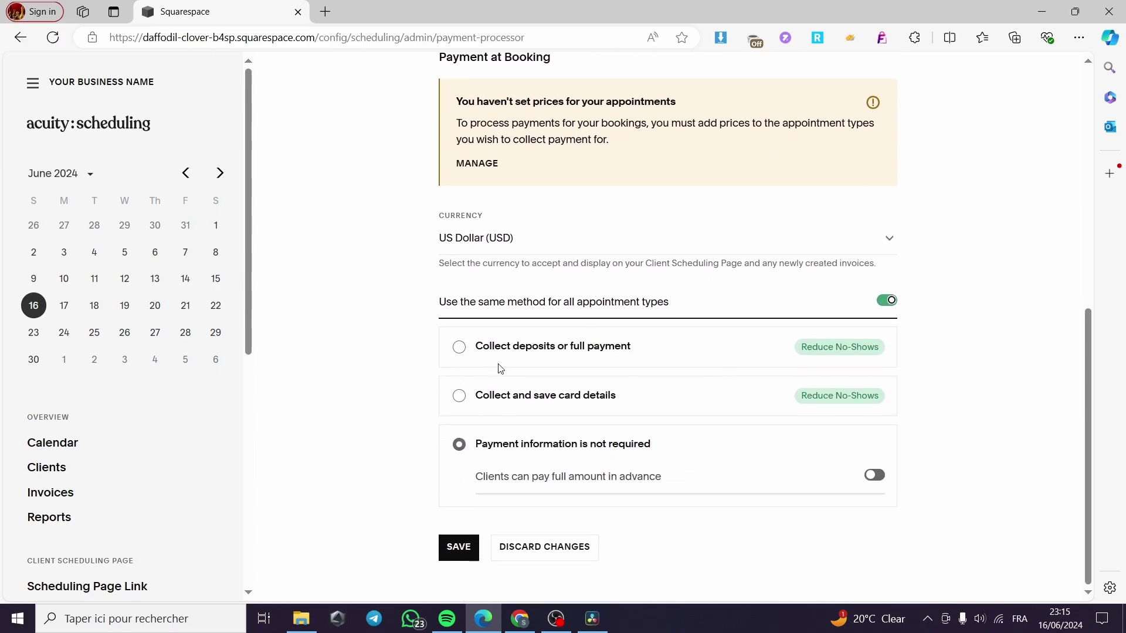
# Keep Full payment as the payment type, then switch to 'Collect and save card details' with full advance payment allowed
pyautogui.click(566, 357)
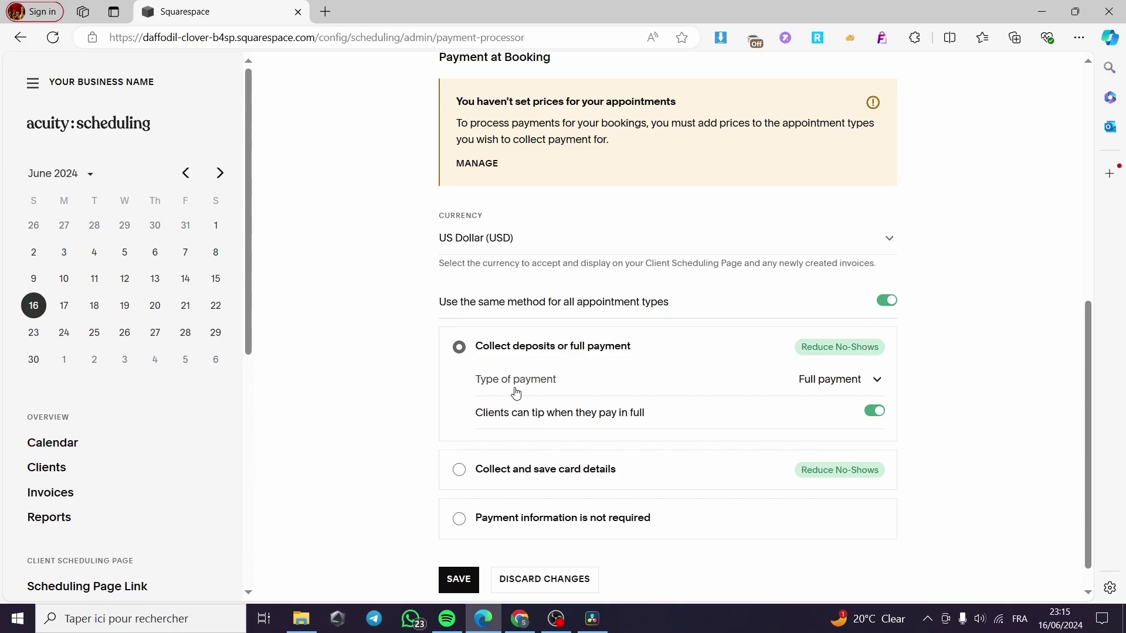
pyautogui.click(881, 384)
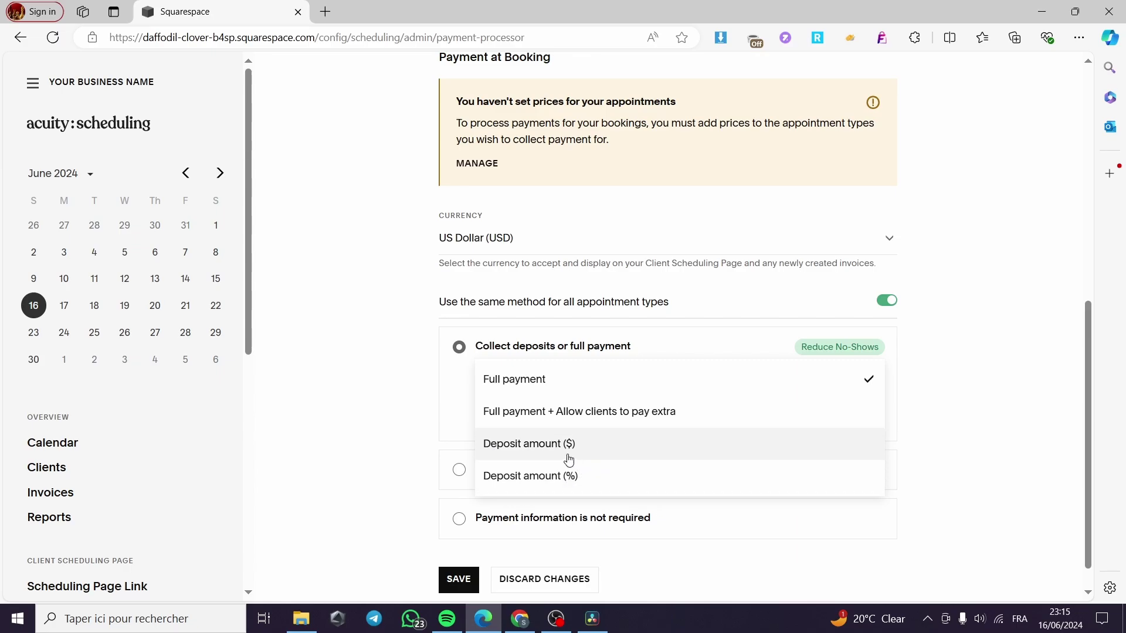
pyautogui.click(402, 402)
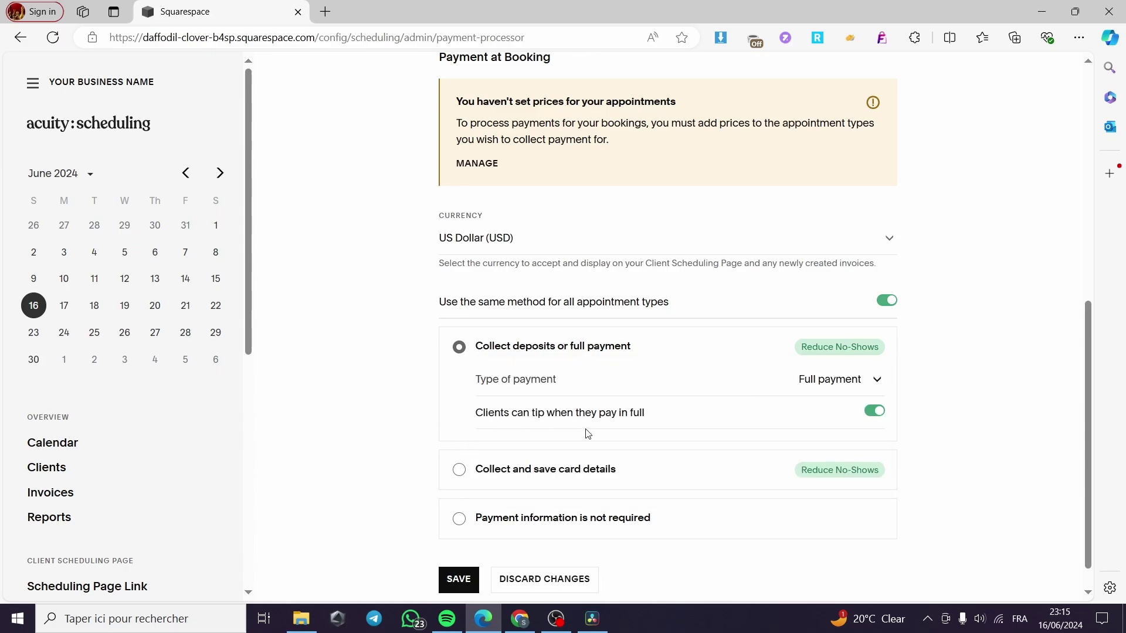
pyautogui.click(460, 471)
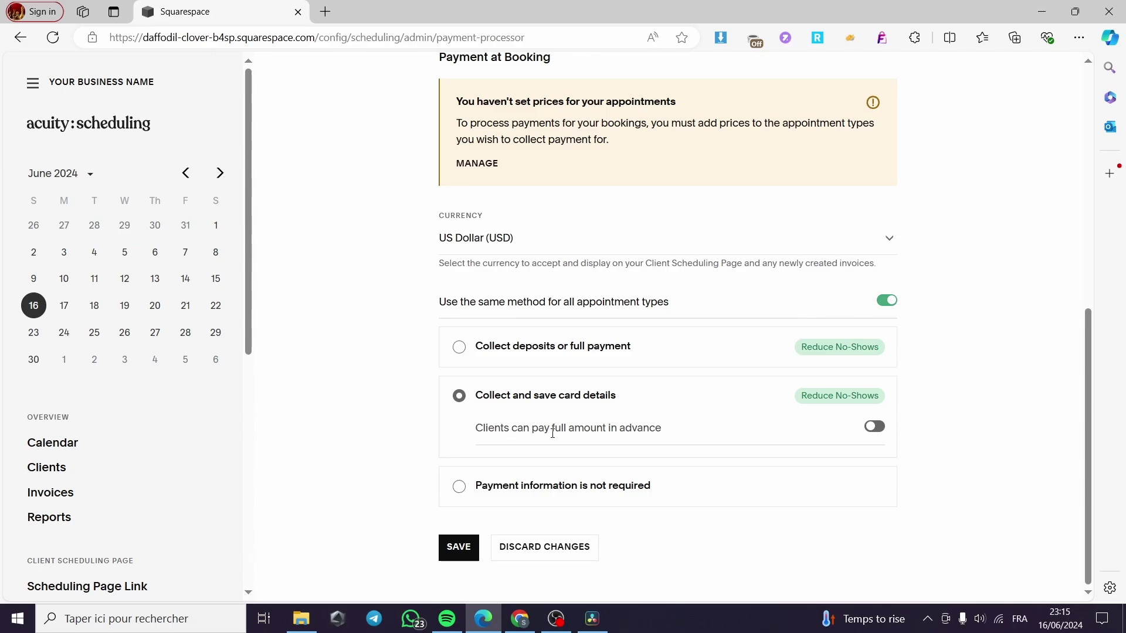
pyautogui.click(878, 429)
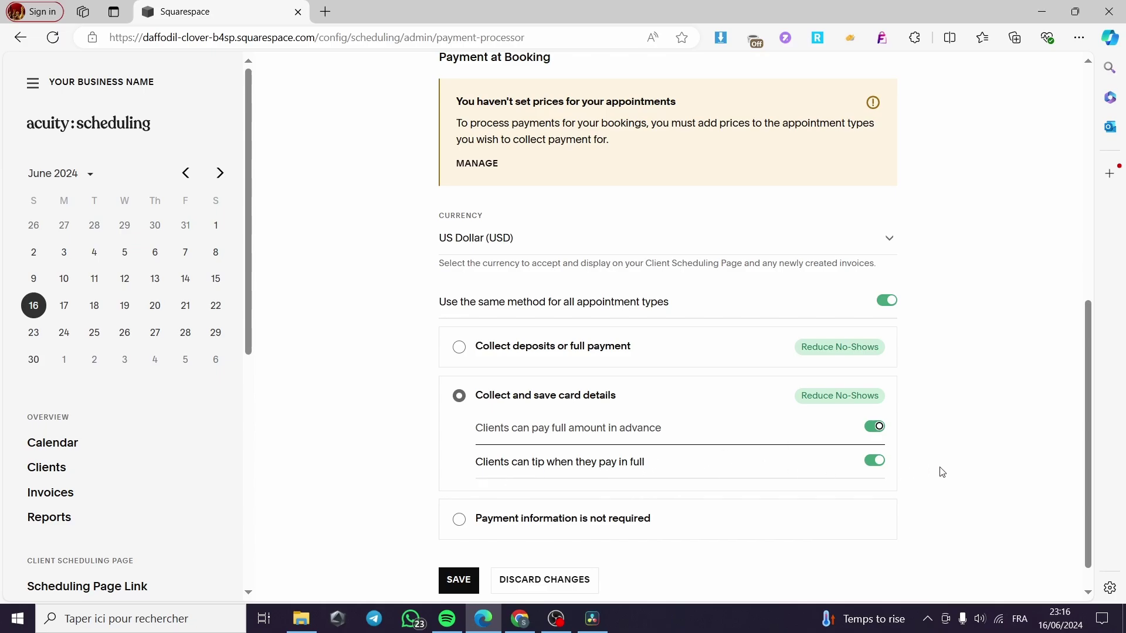
# Switch from 'Payment information is not required' back to 'Collect deposits or full payment' and save
pyautogui.scroll(-1, 691, 485)
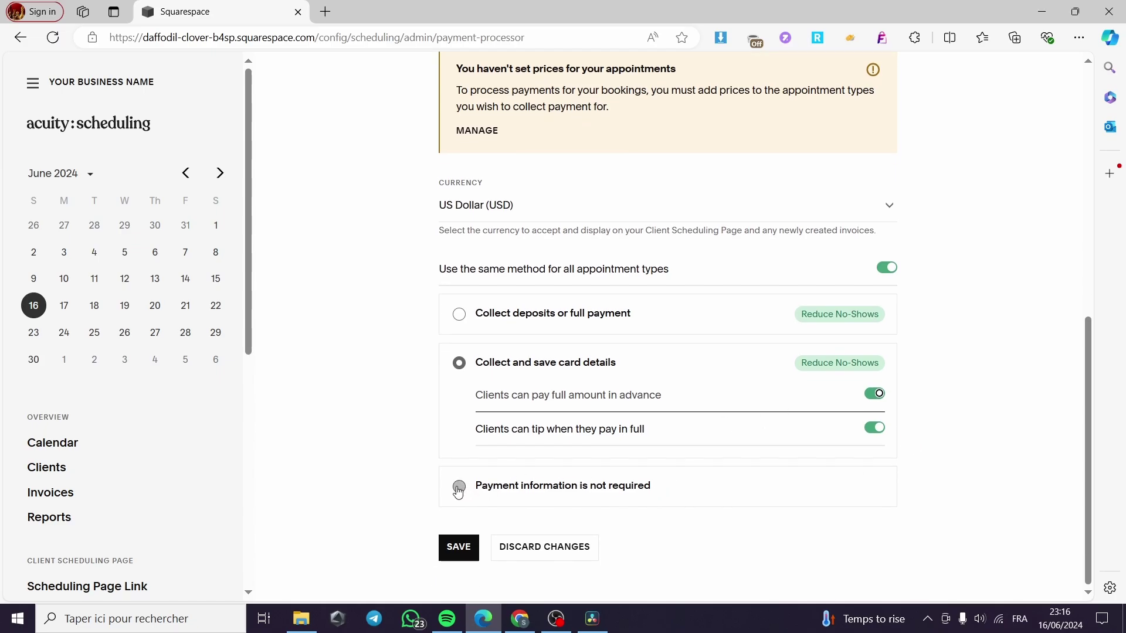
pyautogui.click(459, 487)
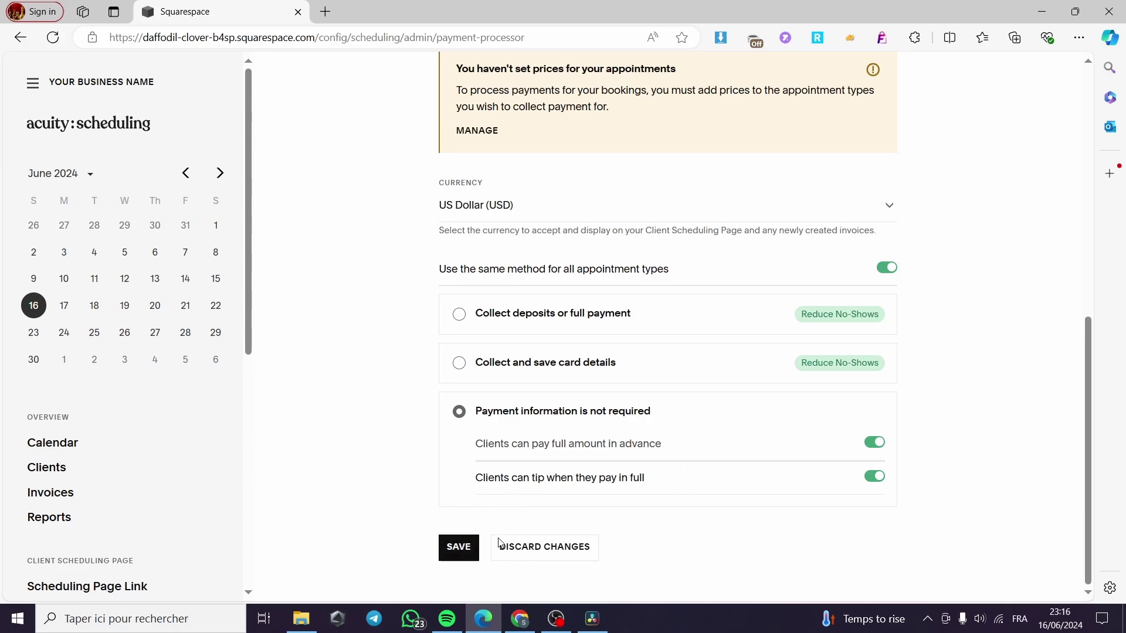
pyautogui.click(467, 320)
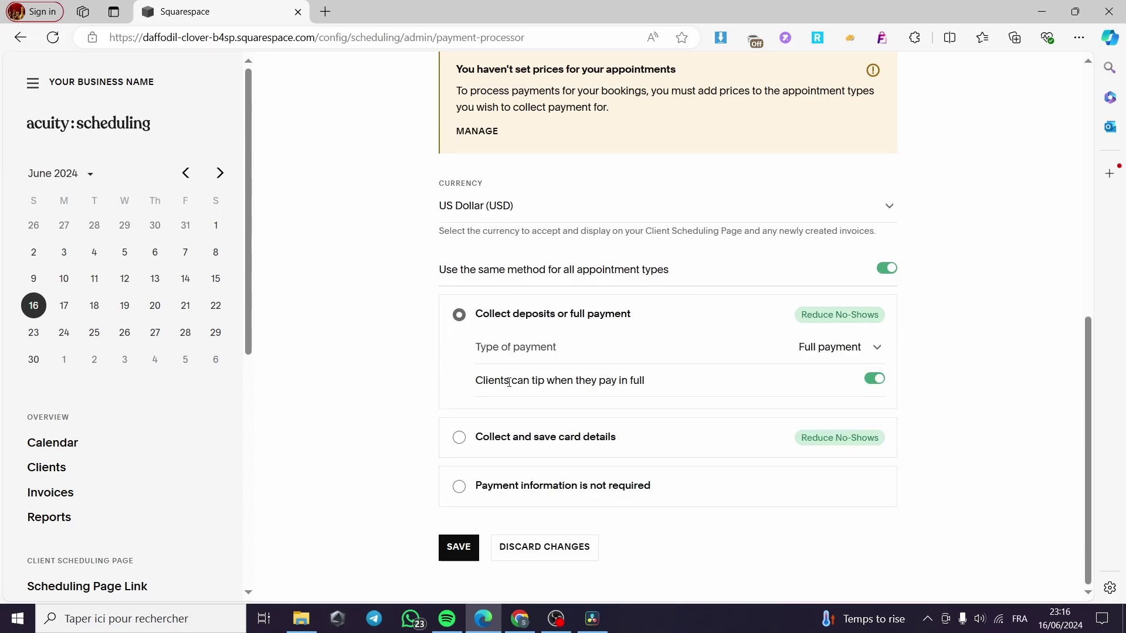
pyautogui.click(468, 557)
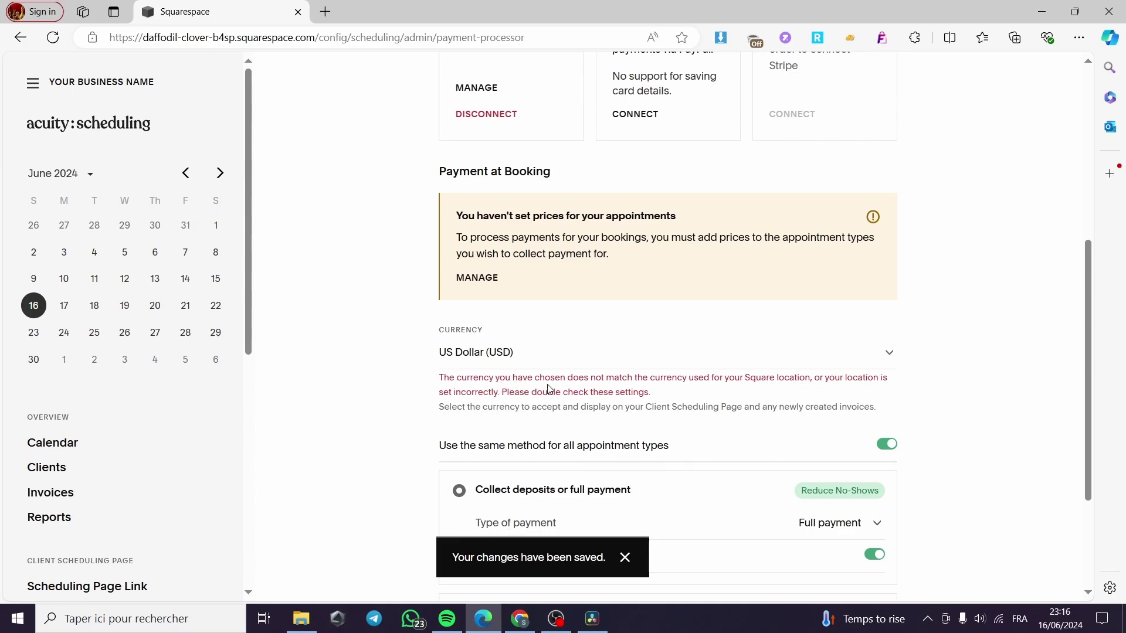
pyautogui.scroll(-3, 698, 372)
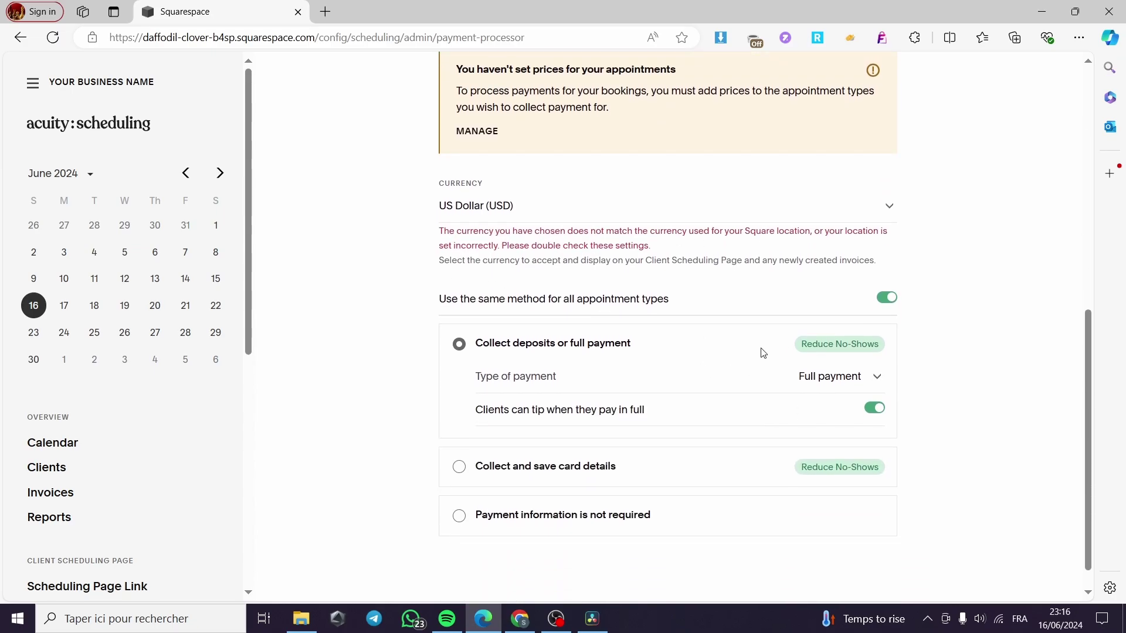
pyautogui.scroll(10, 359, 470)
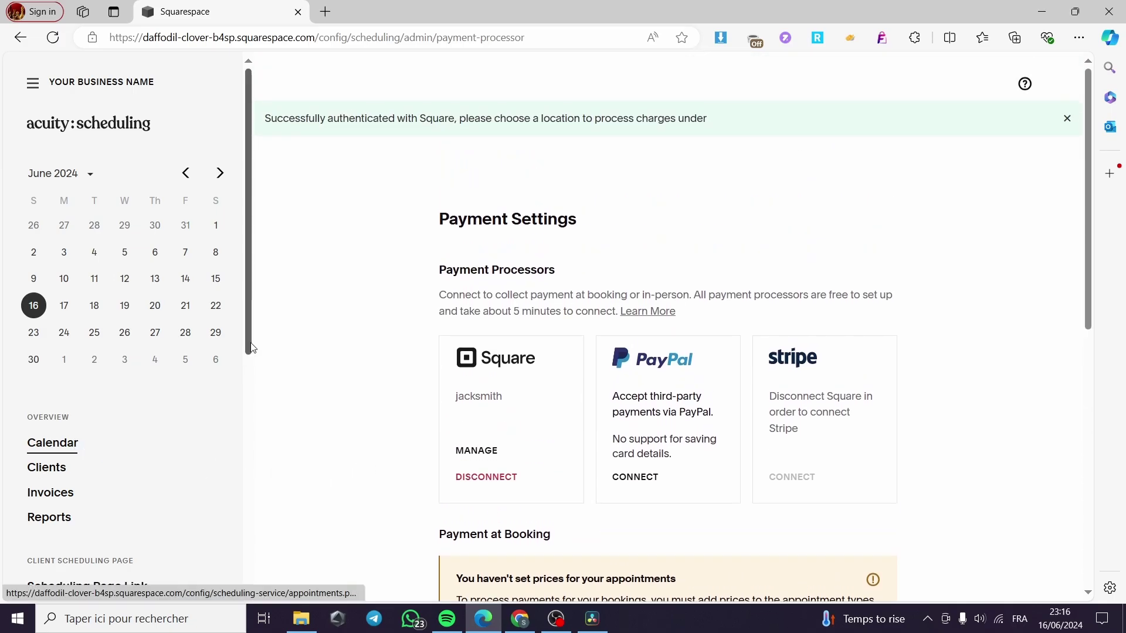
pyautogui.scroll(-9, 792, 456)
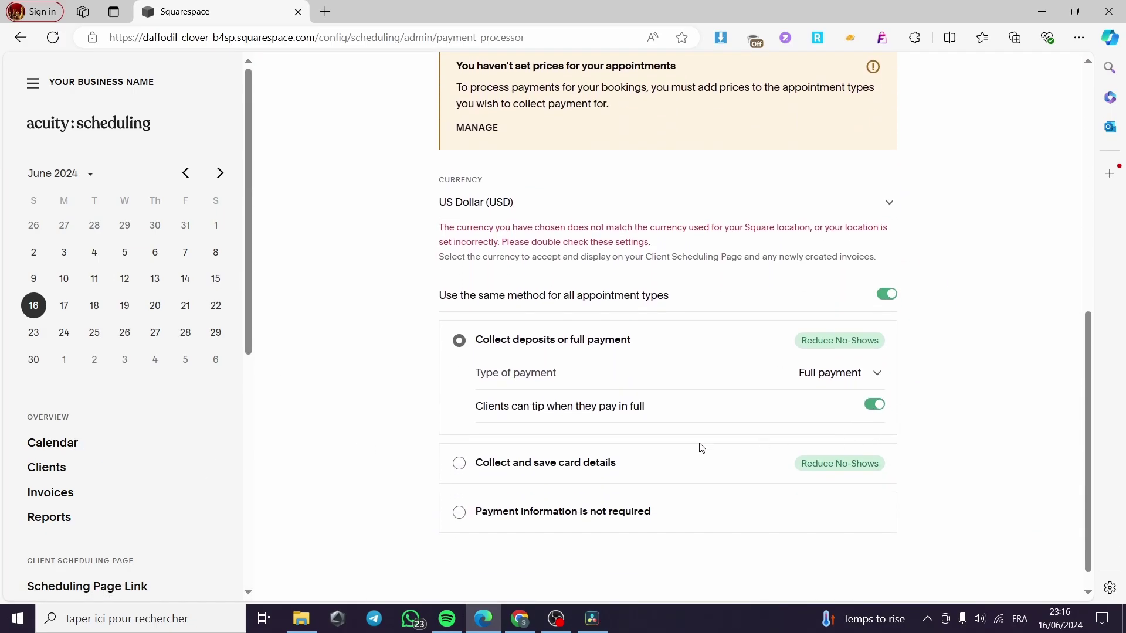
pyautogui.scroll(9, 825, 505)
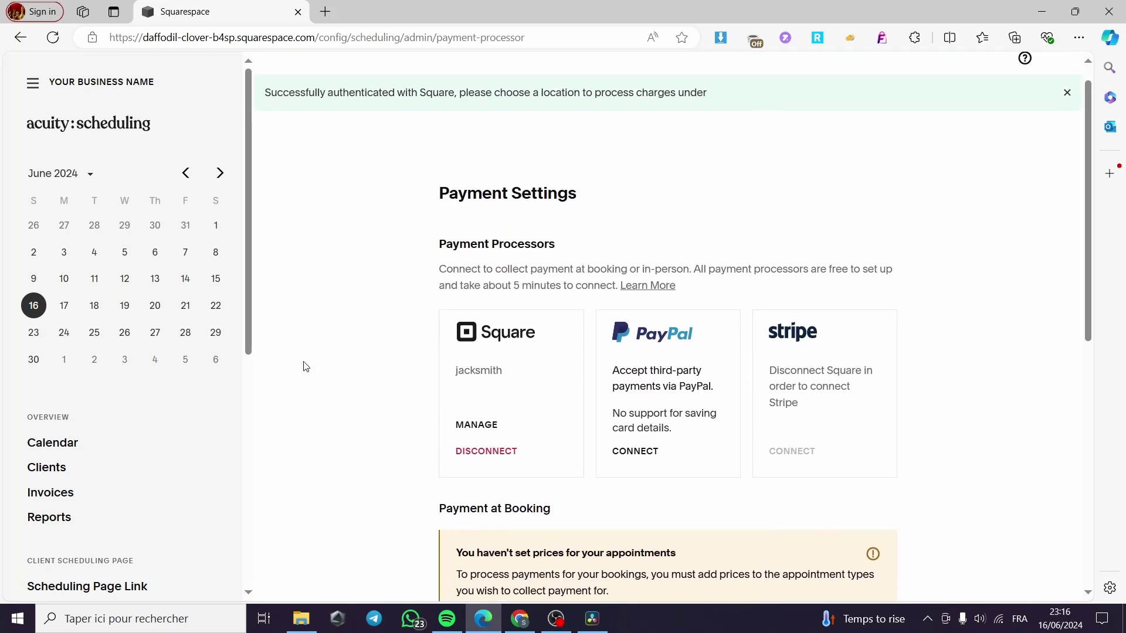